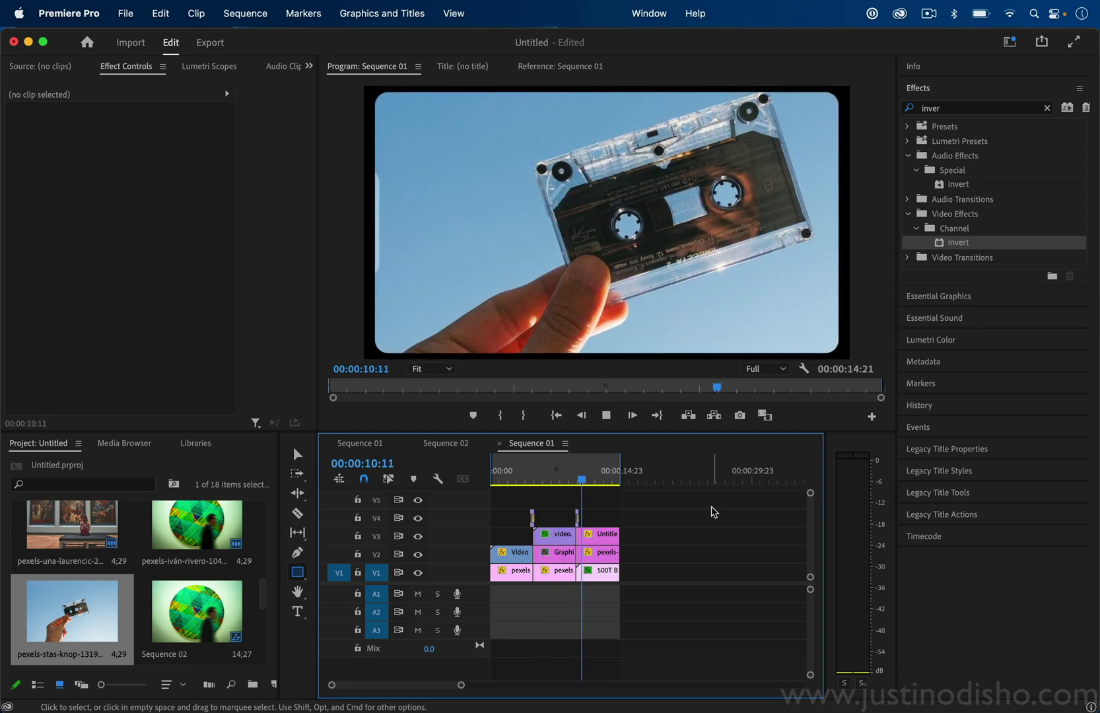
# - Stop the Sequence 01 preview playback
pyautogui.press('space')
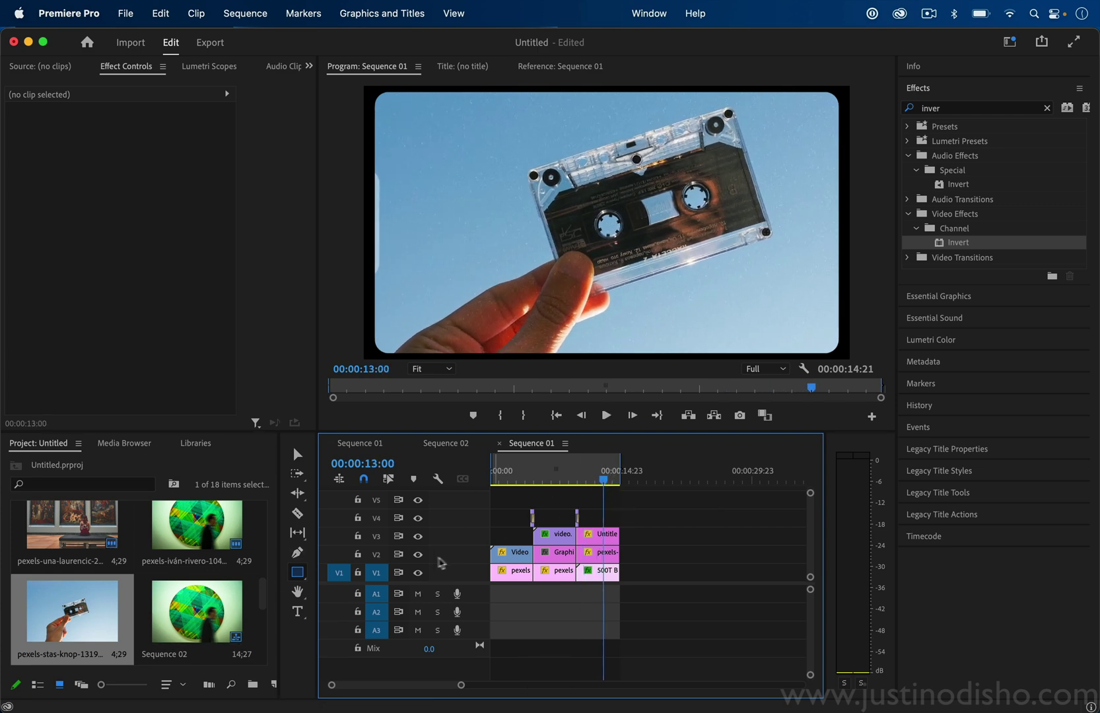
# - Preview the cassette photo and the museum photo in the Source monitor
pyautogui.doubleClick(74, 618)
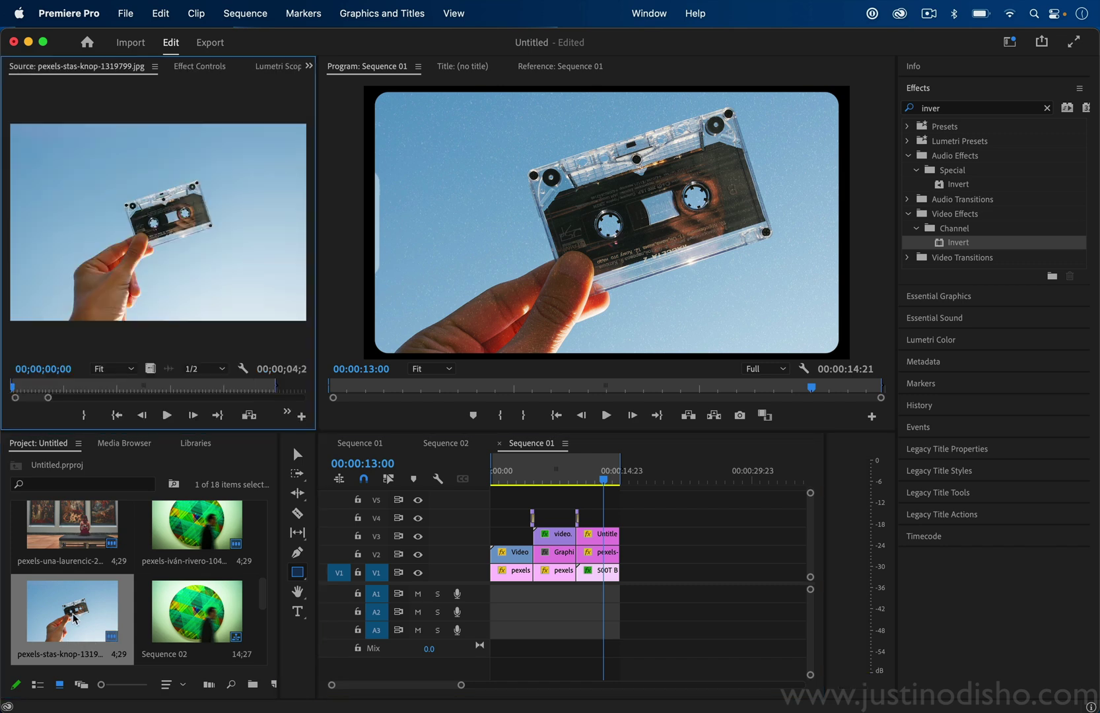
pyautogui.moveTo(66, 389); pyautogui.dragTo(192, 390)
pyautogui.doubleClick(110, 528)
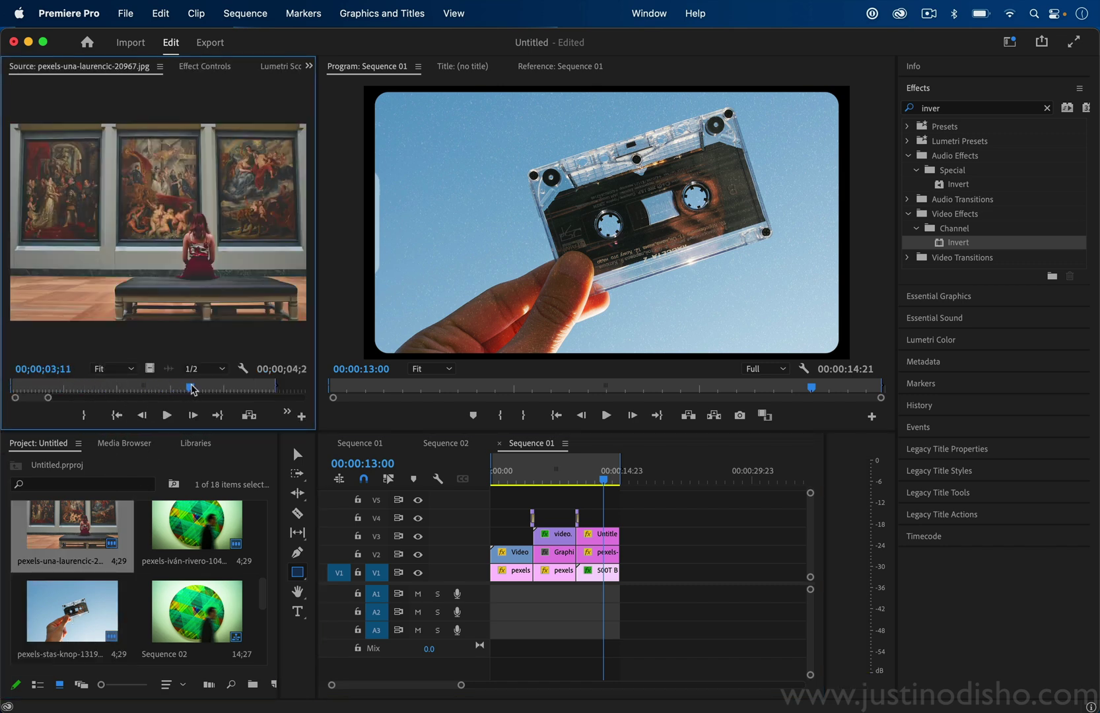
pyautogui.scroll(5, 111, 543)
pyautogui.scroll(-5, 110, 542)
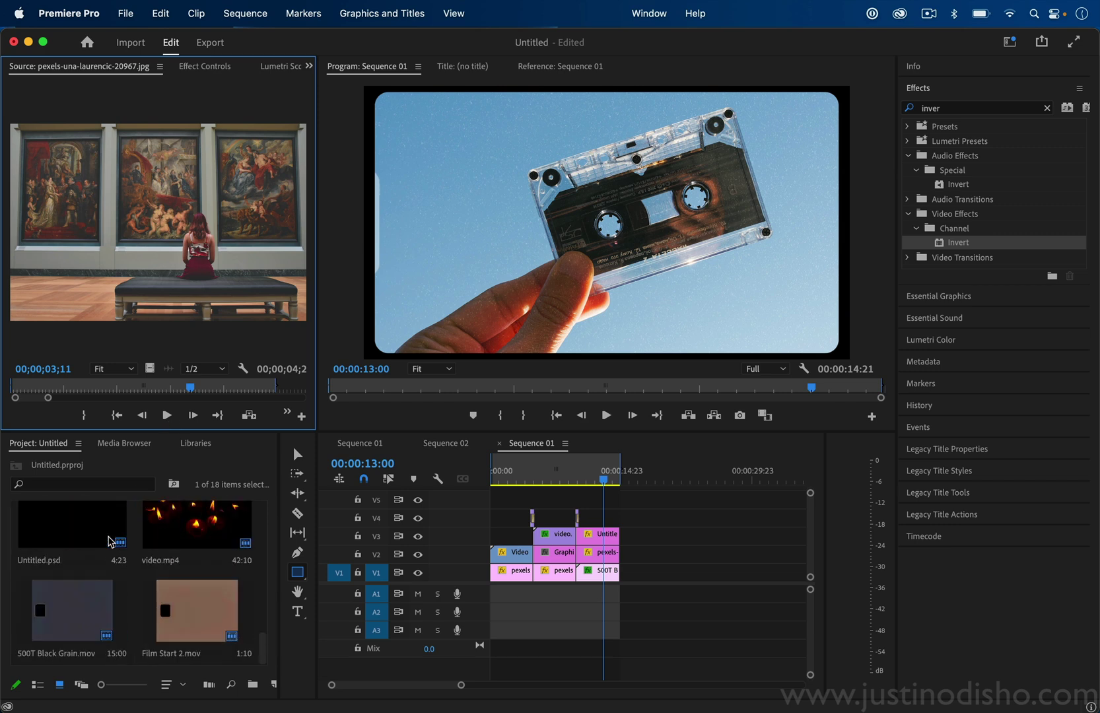
pyautogui.moveTo(262, 635); pyautogui.dragTo(262, 640)
pyautogui.scroll(3, 262, 640)
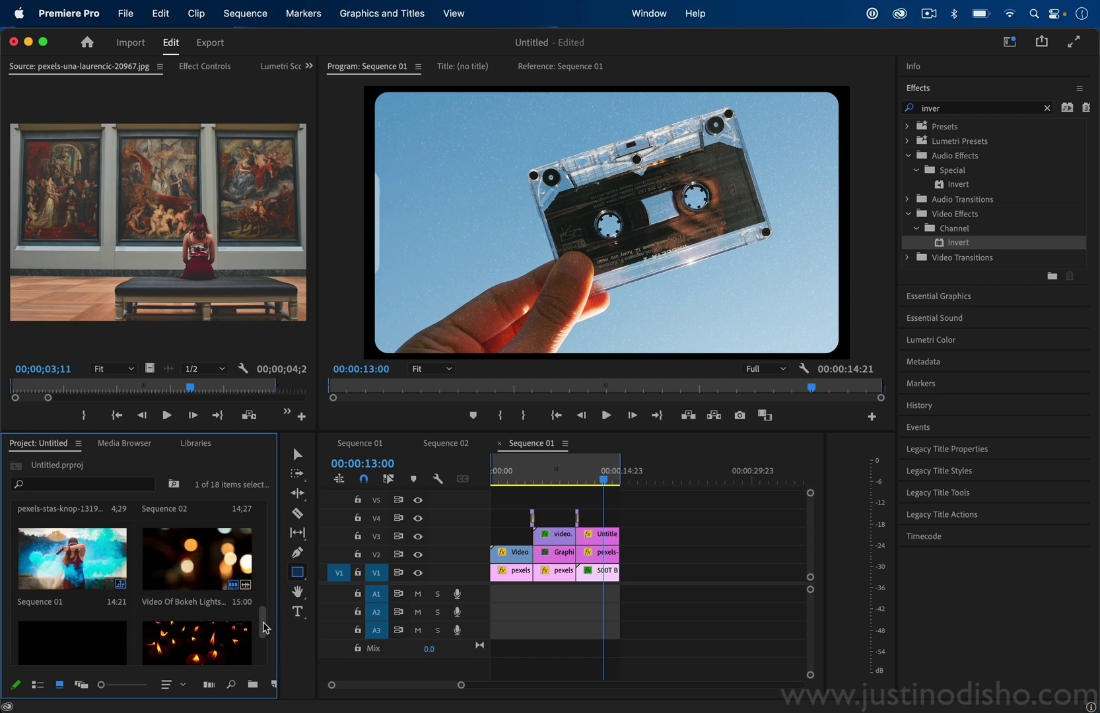
pyautogui.scroll(1, 264, 627)
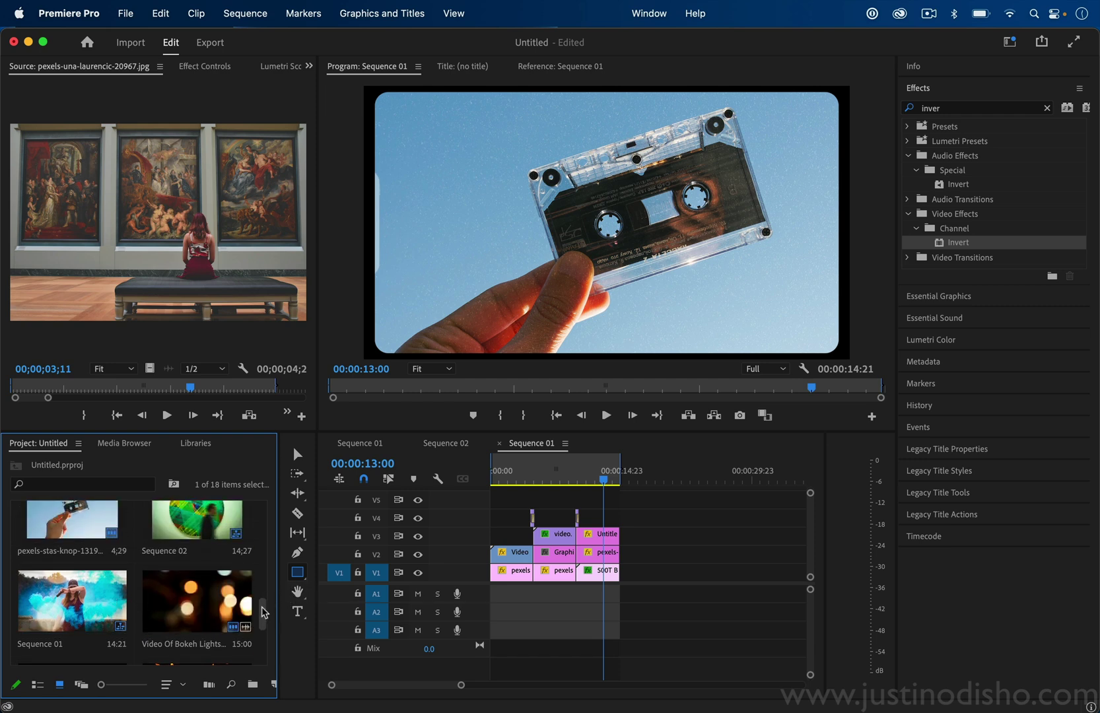
# - Scrub through the Bokeh Lights clip and the candle clip video.mp4 in the Source monitor
pyautogui.doubleClick(197, 601)
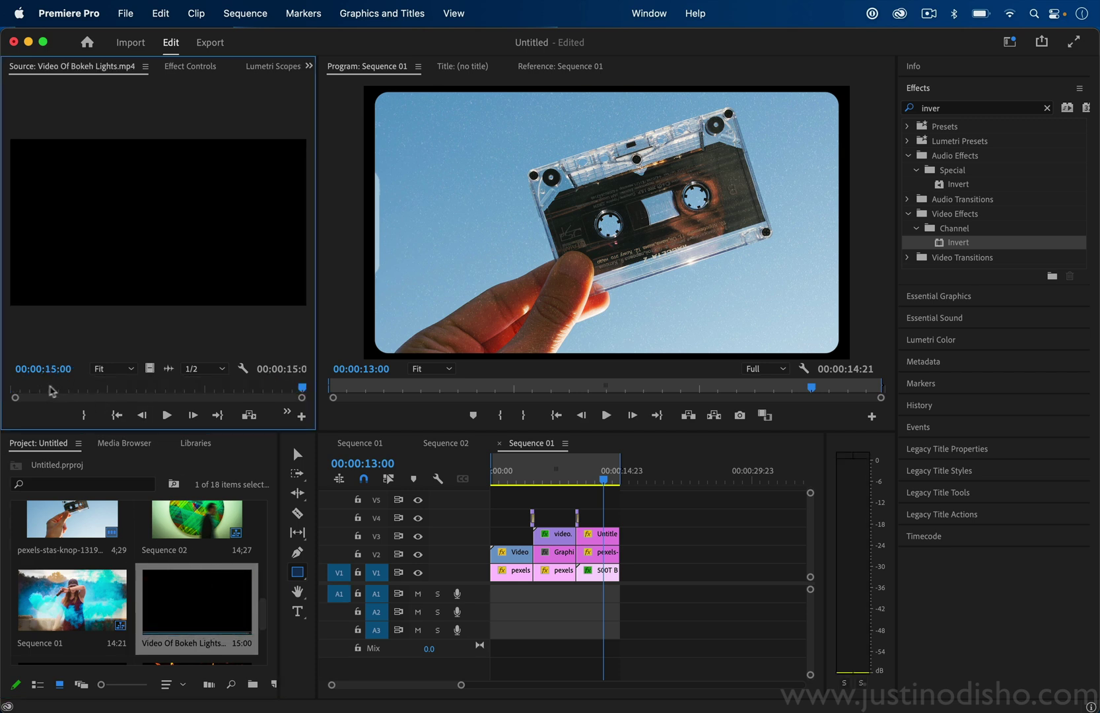
pyautogui.moveTo(52, 390); pyautogui.dragTo(110, 388)
pyautogui.scroll(-2, 267, 618)
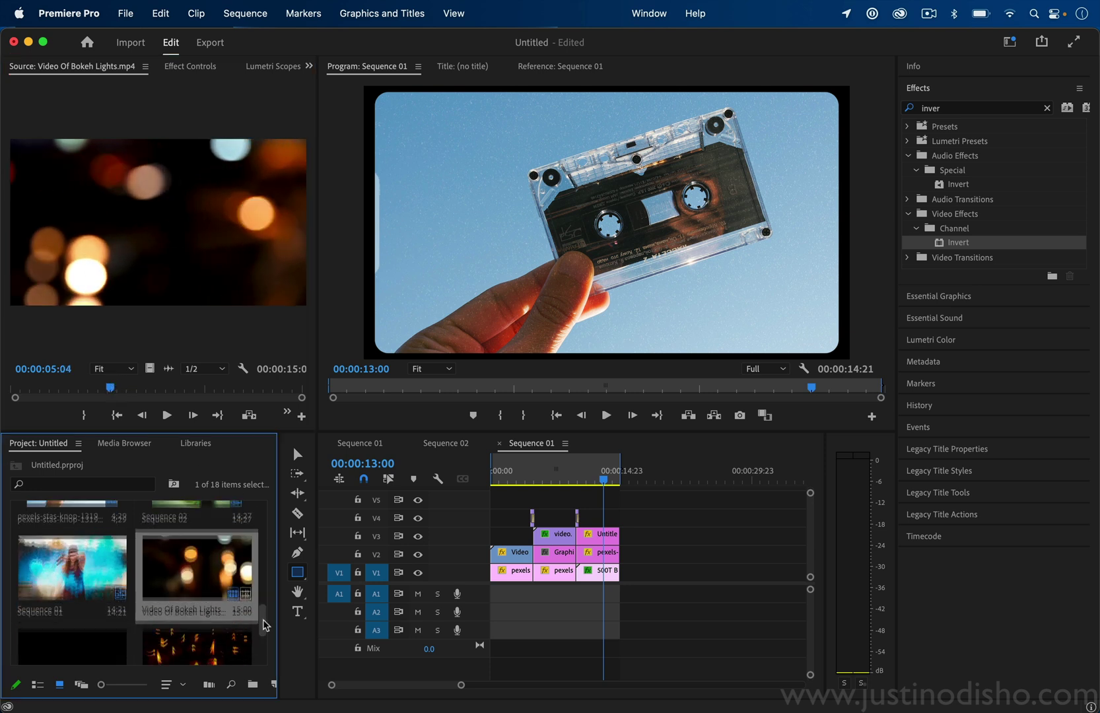
pyautogui.doubleClick(192, 627)
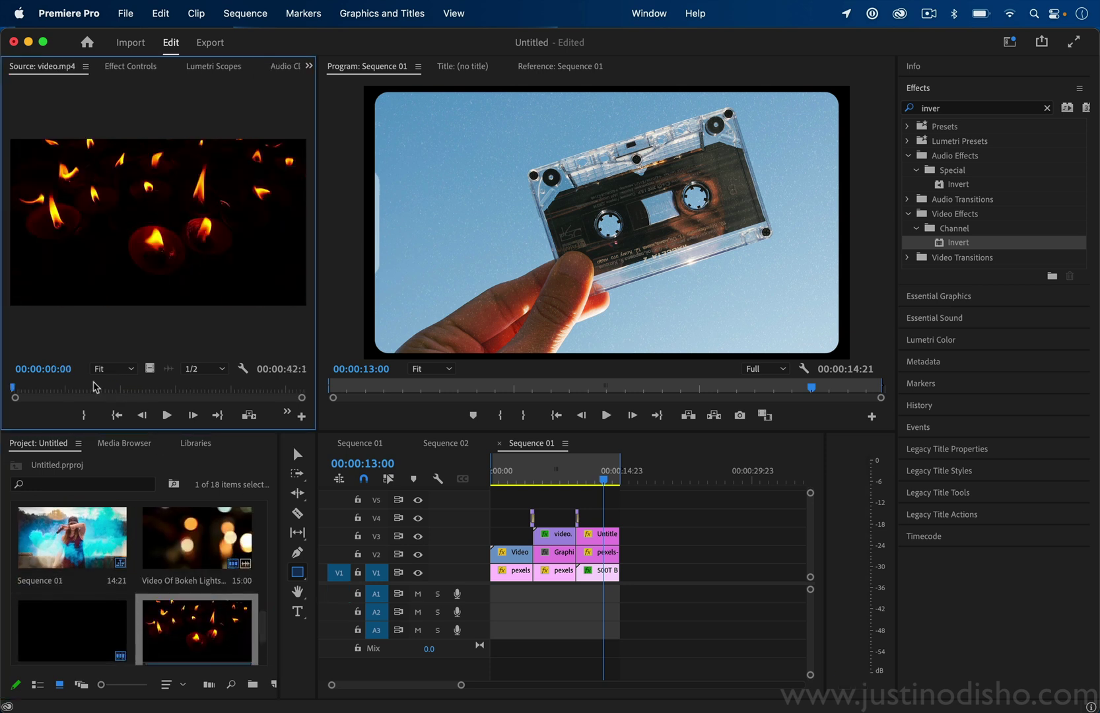
pyautogui.moveTo(88, 387); pyautogui.dragTo(109, 388)
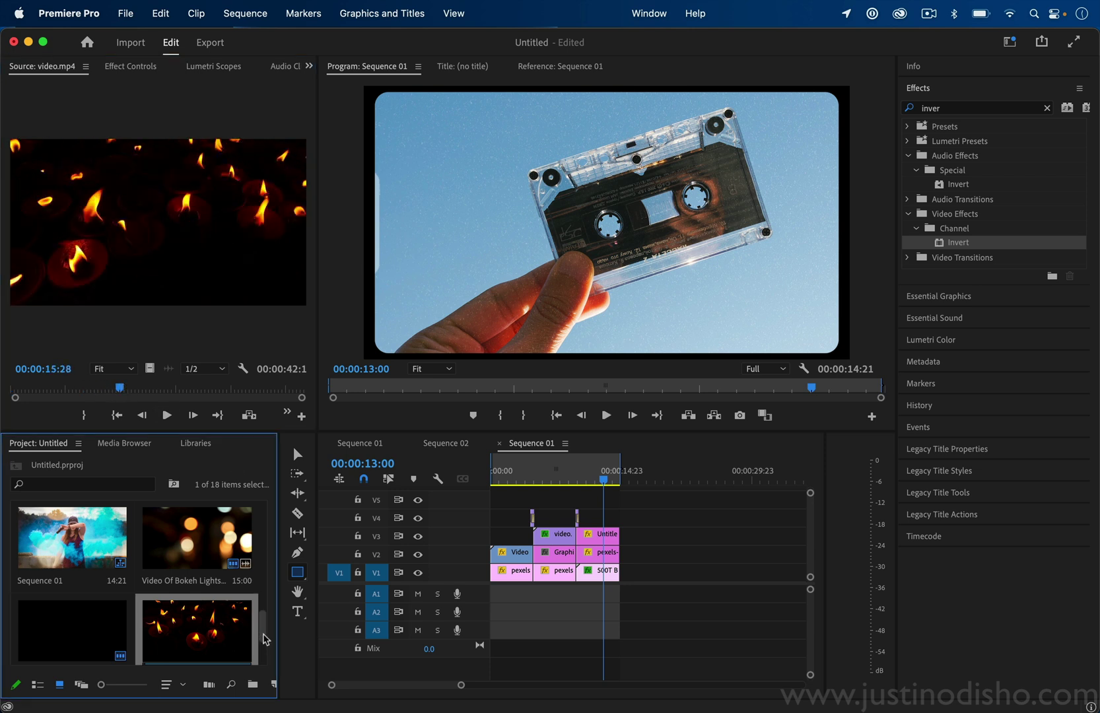
# - Scrub through the 500T Black Grain and Film Start 2 film-burn overlays
pyautogui.scroll(-3, 263, 648)
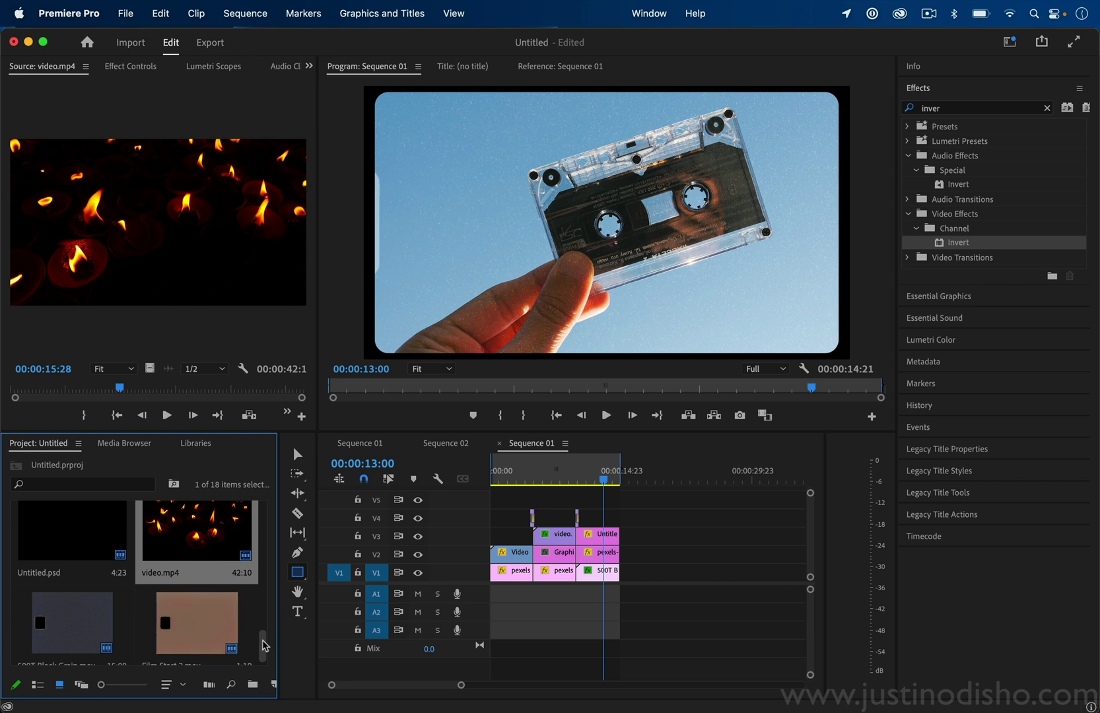
pyautogui.scroll(-1, 250, 643)
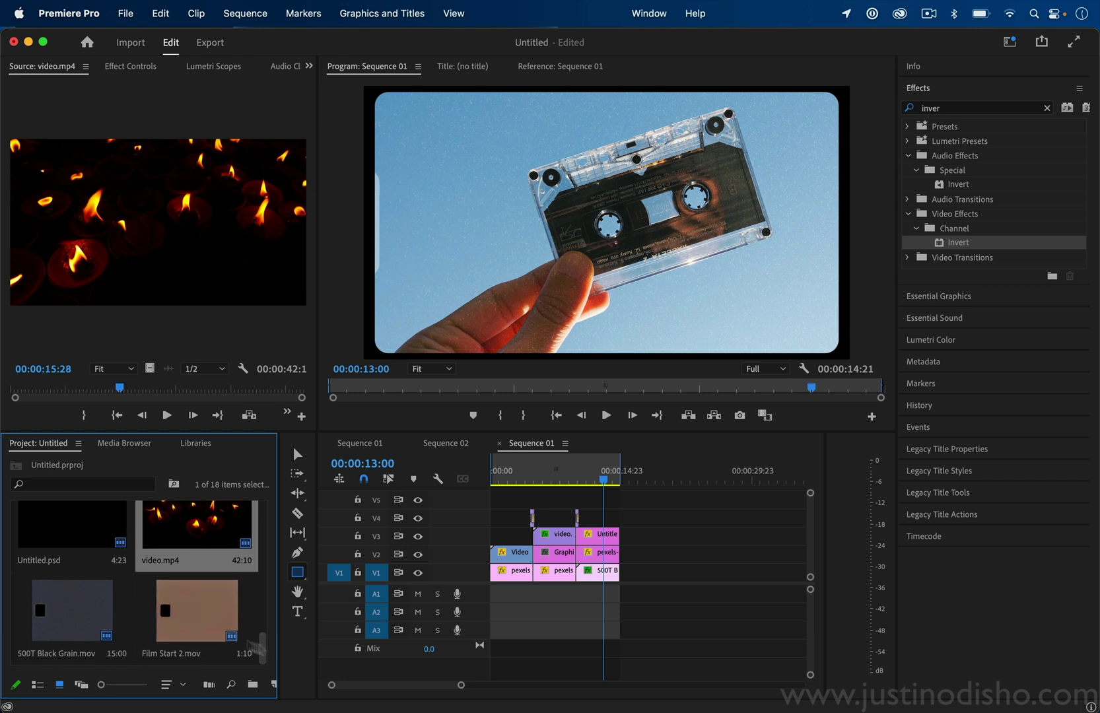
pyautogui.doubleClick(81, 605)
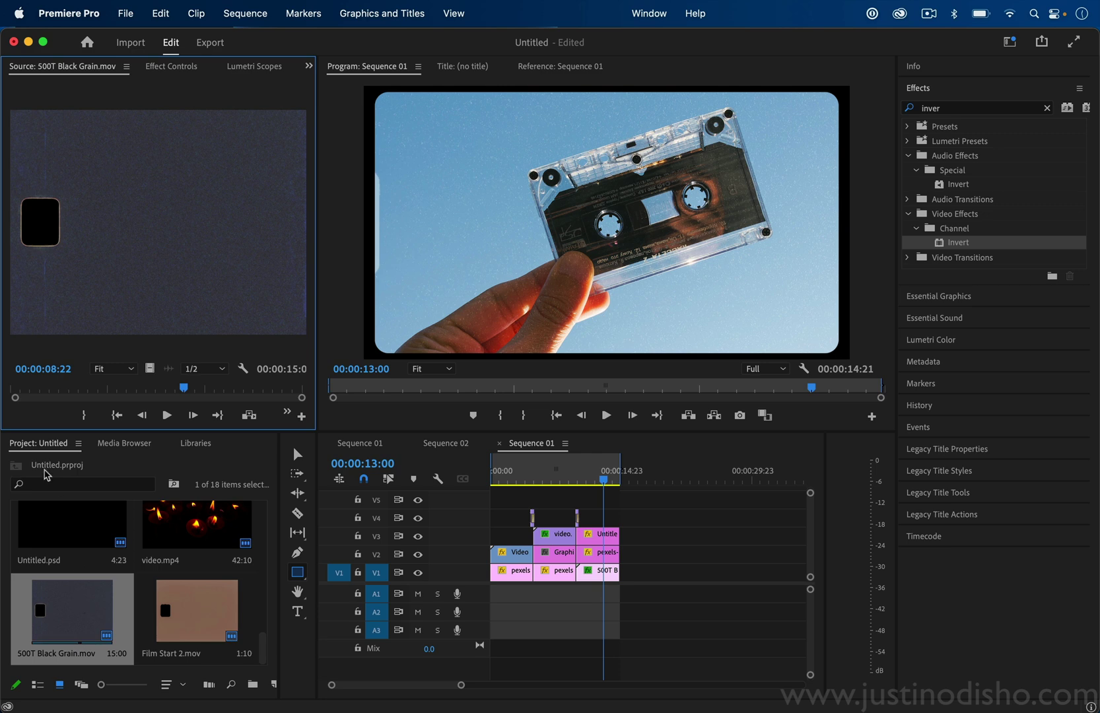
pyautogui.moveTo(46, 386); pyautogui.dragTo(123, 391)
pyautogui.doubleClick(184, 603)
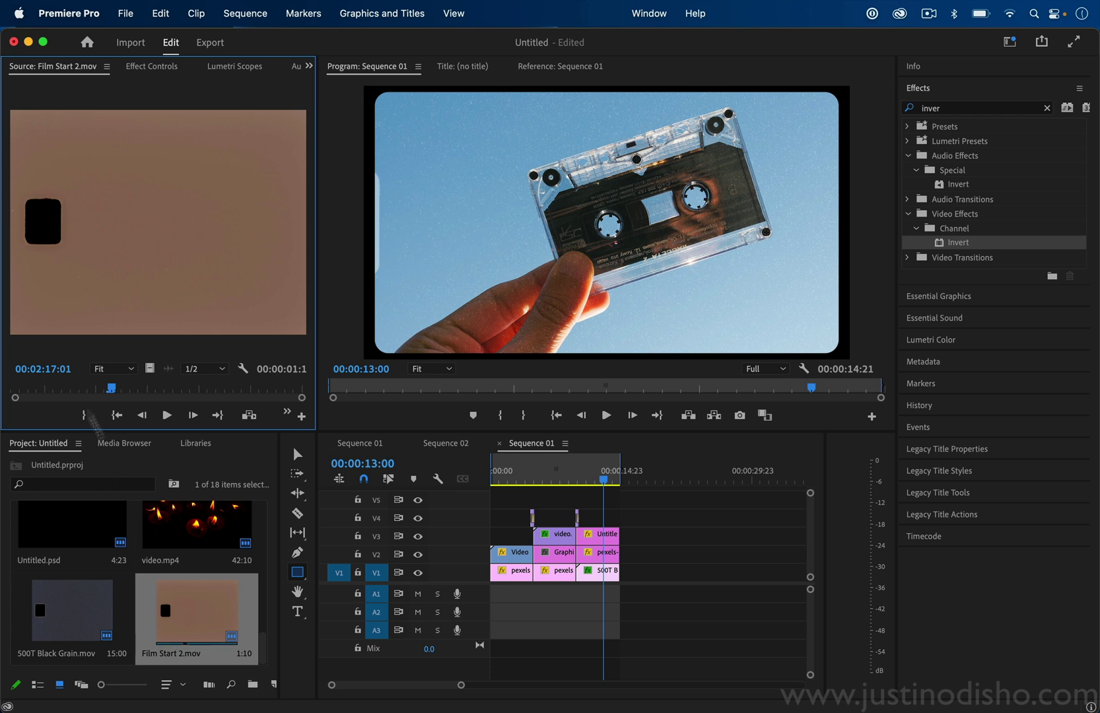
pyautogui.moveTo(41, 392); pyautogui.dragTo(271, 391)
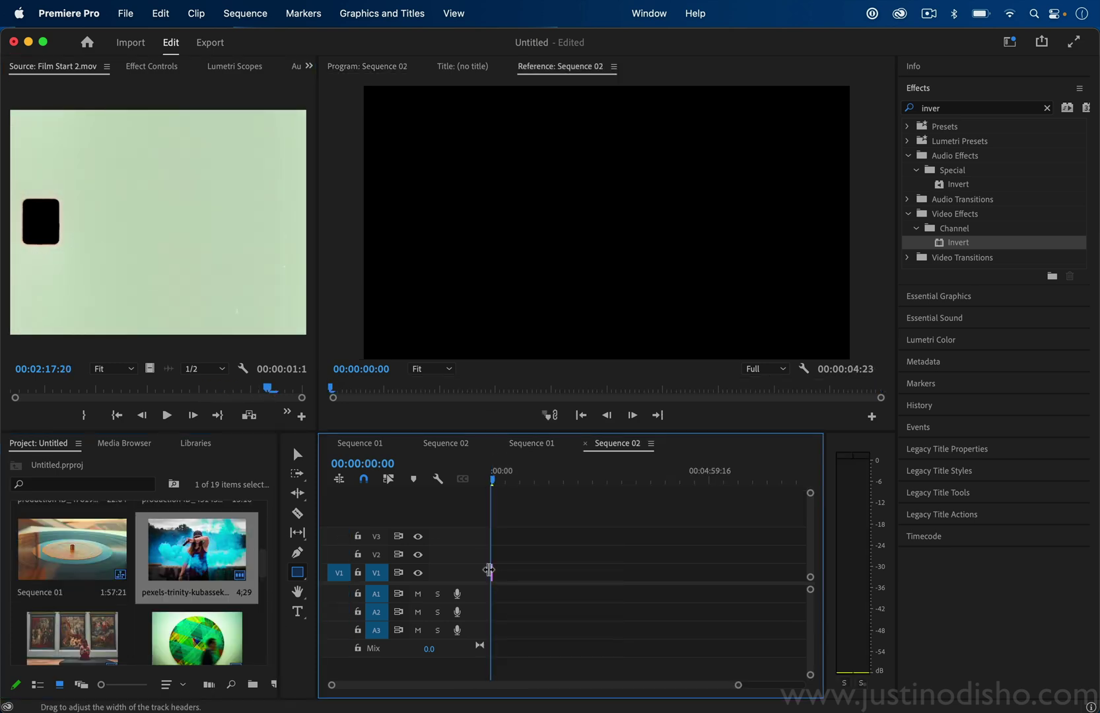
# - Place the blue-smoke photo on V1 and set its Motion Scale to 32.0
pyautogui.moveTo(738, 685); pyautogui.dragTo(614, 689)
pyautogui.click(507, 576)
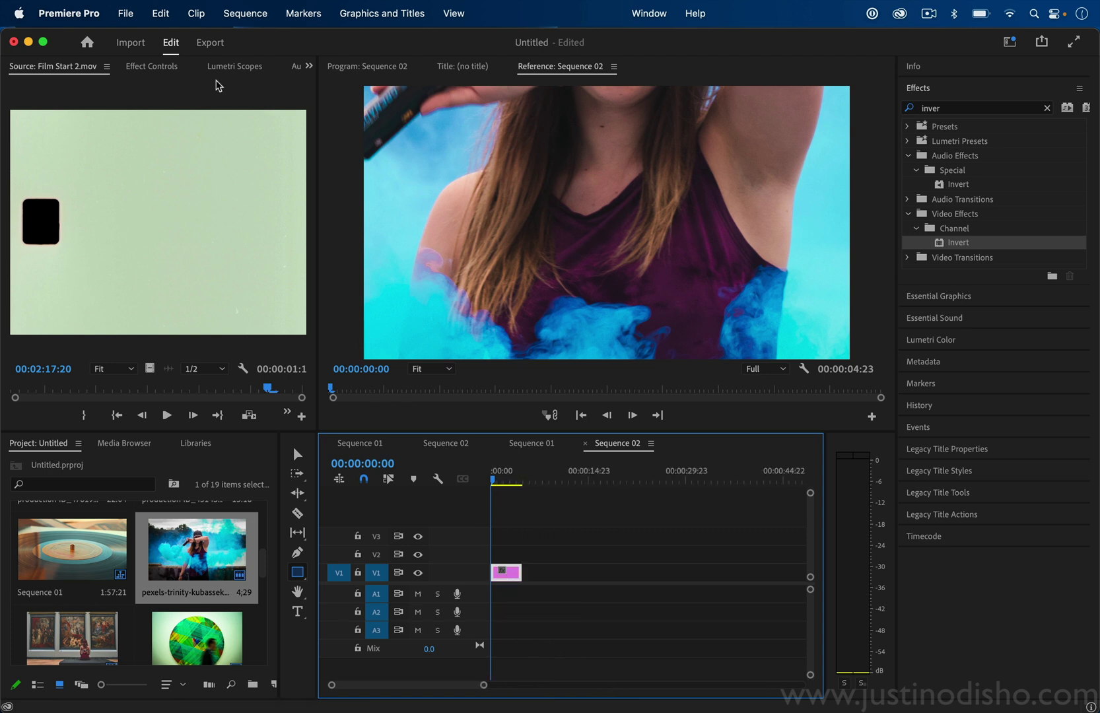
pyautogui.click(152, 67)
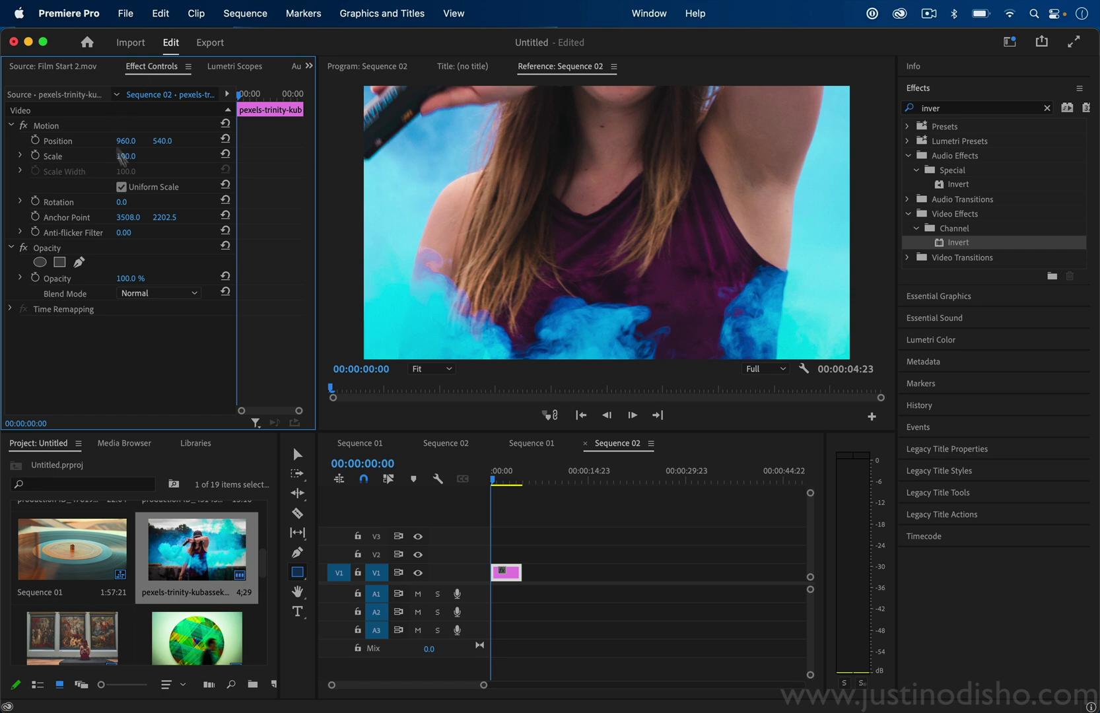
pyautogui.moveTo(132, 156); pyautogui.dragTo(82, 157)
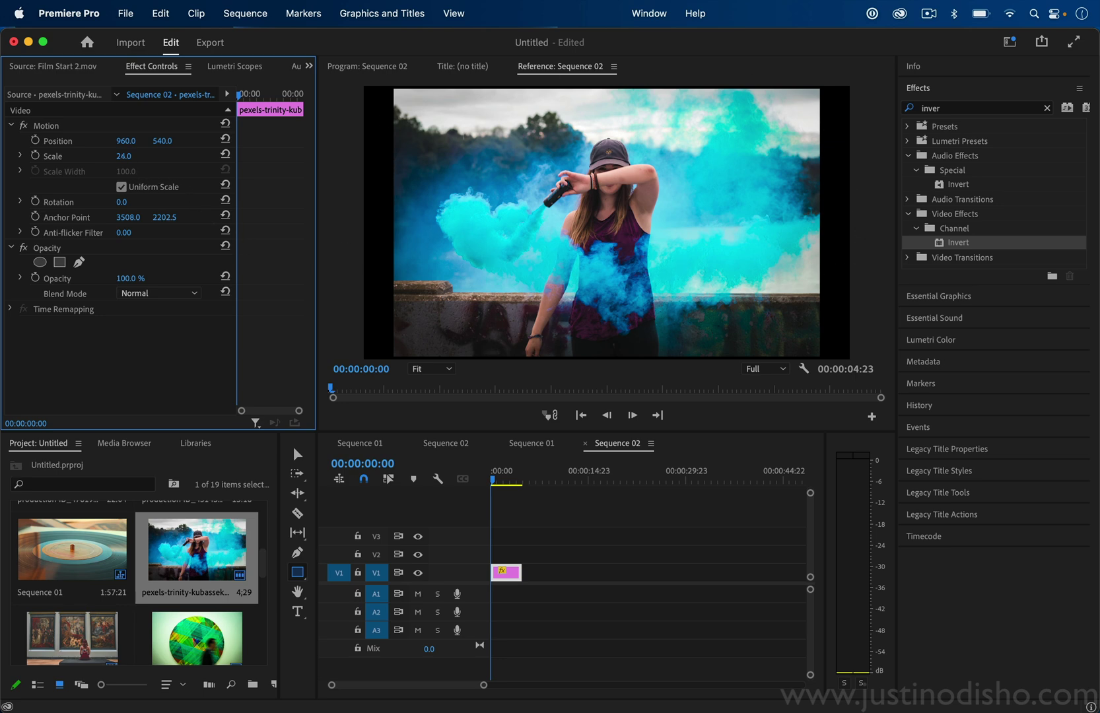
pyautogui.moveTo(82, 156); pyautogui.dragTo(87, 156)
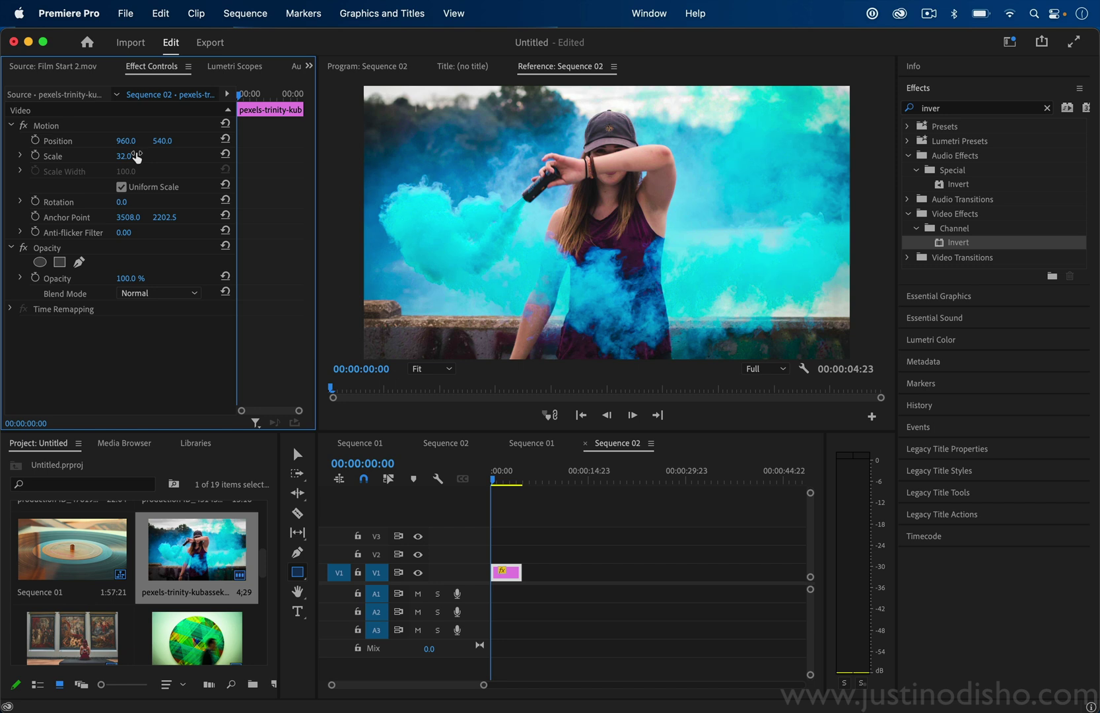
# - Keyframe the smoke photo's Scale at 42.0, with the second keyframe moved later in the clip
pyautogui.click(35, 157)
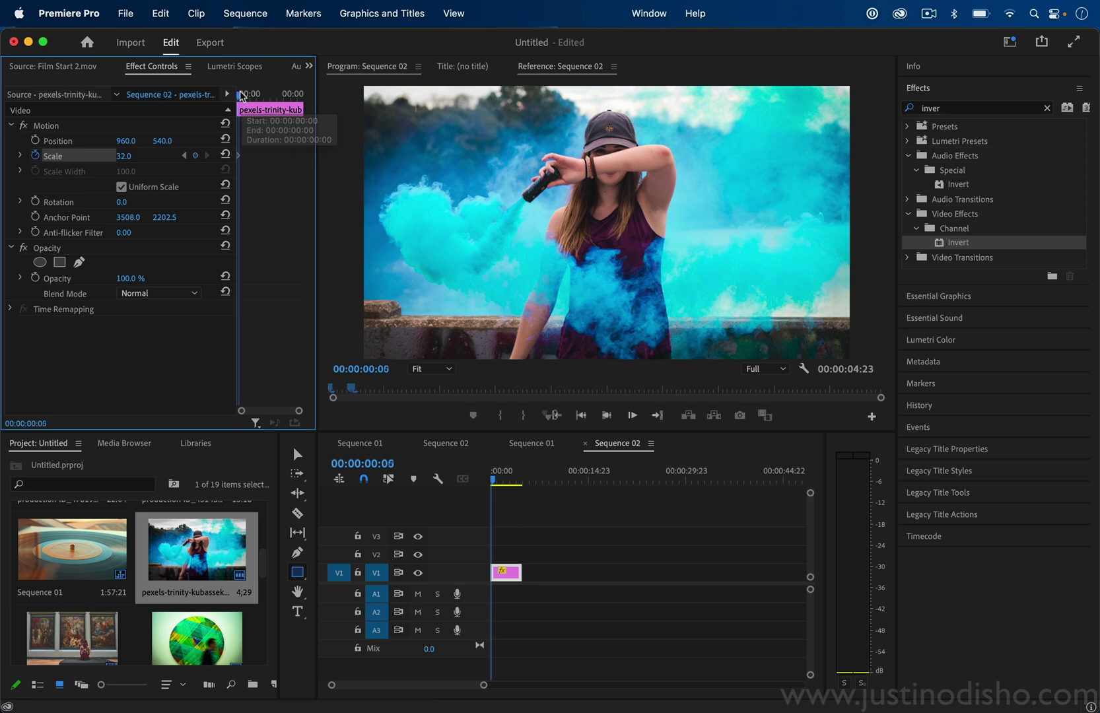
pyautogui.moveTo(254, 94); pyautogui.dragTo(263, 96)
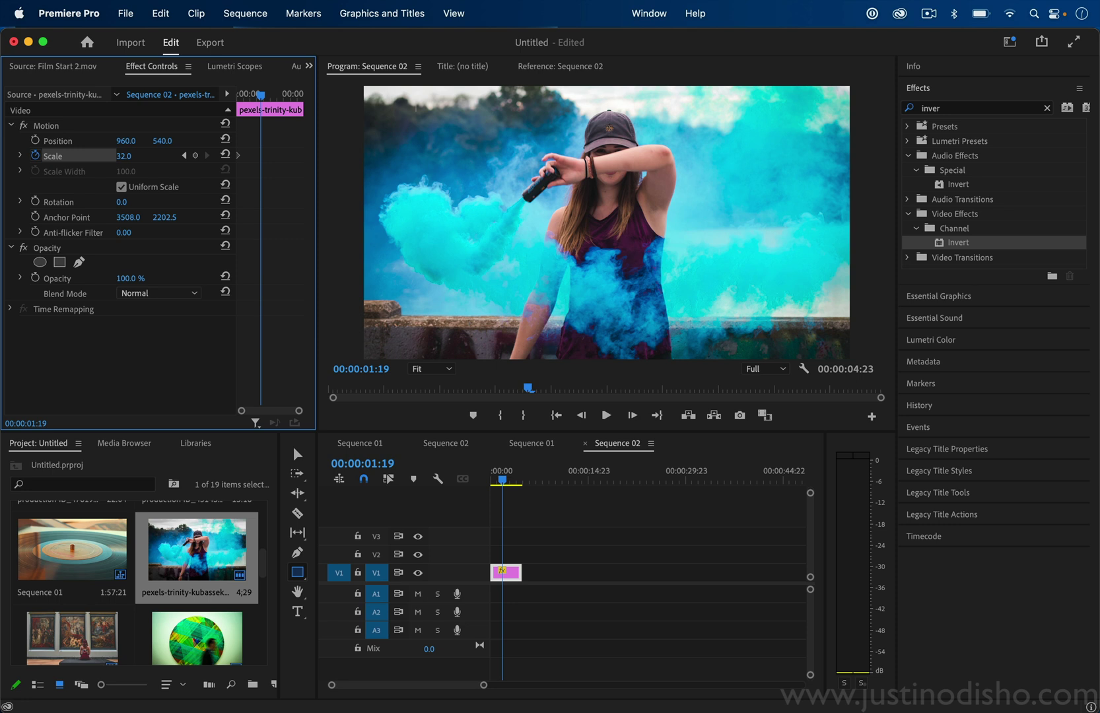
pyautogui.moveTo(123, 156); pyautogui.dragTo(131, 156)
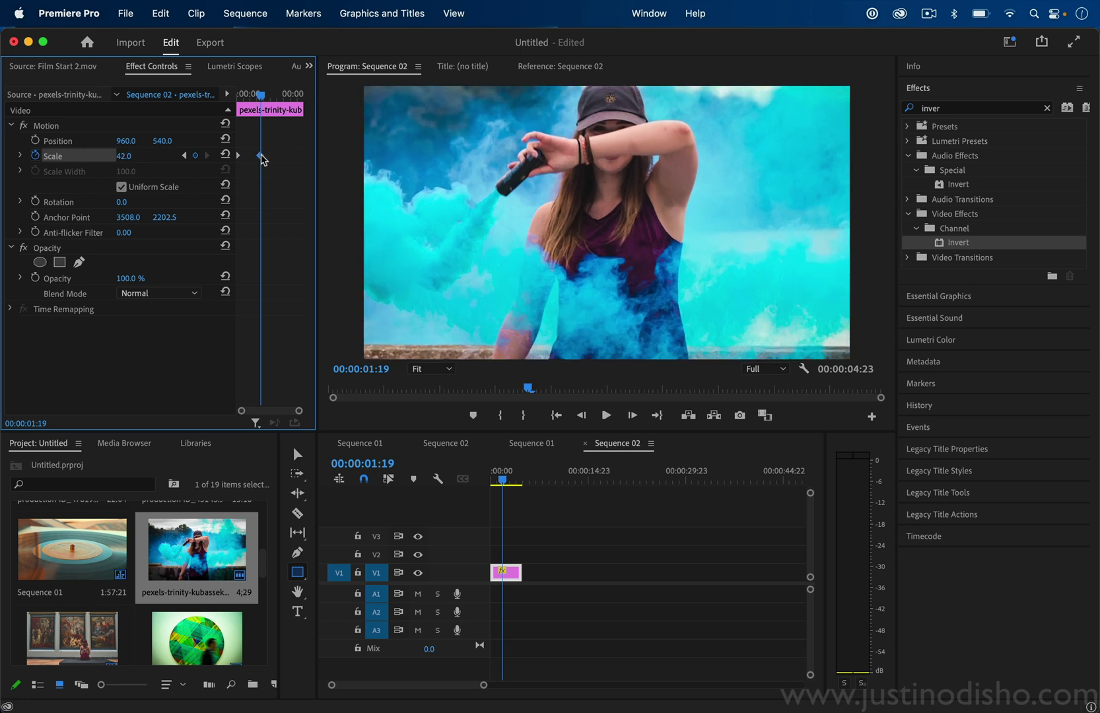
pyautogui.moveTo(271, 160); pyautogui.dragTo(337, 159)
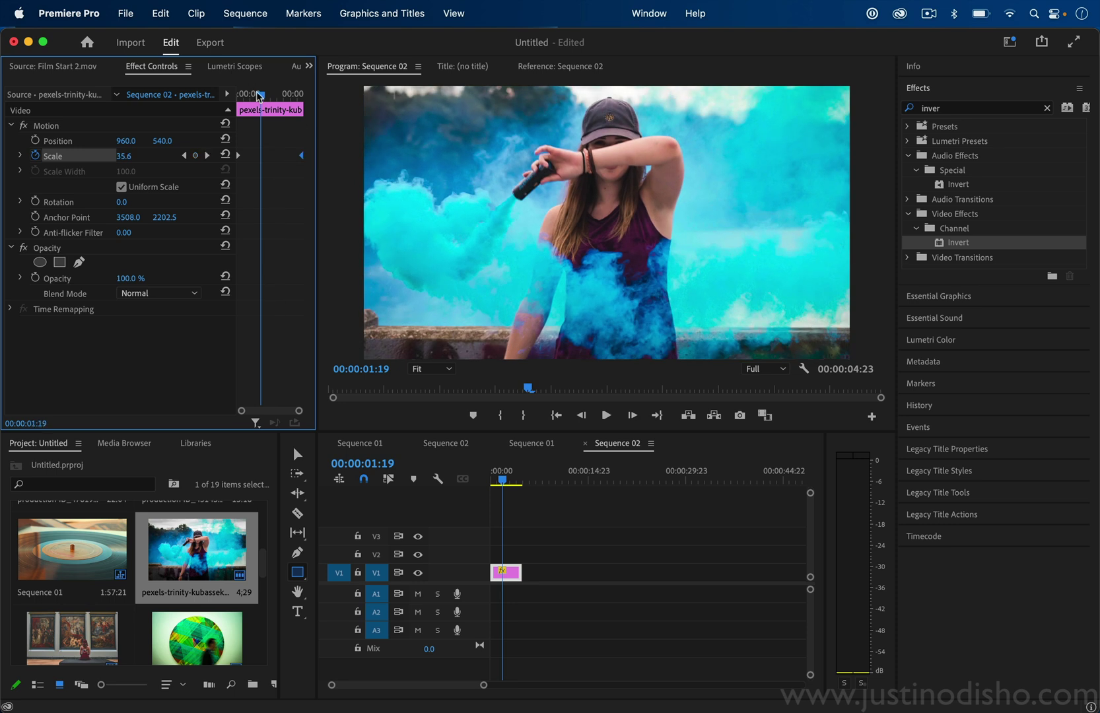
# - Play back the zoom-out from the sequence start several times to check it
pyautogui.moveTo(259, 96); pyautogui.dragTo(163, 99)
pyautogui.press('space')
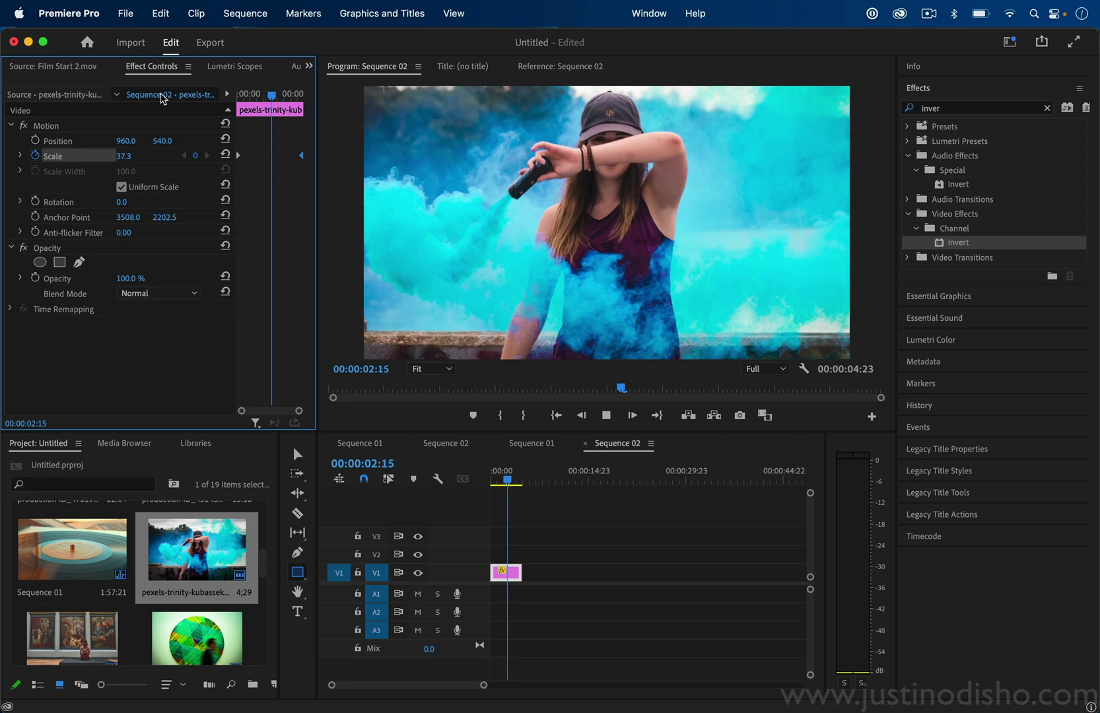
pyautogui.press('space')
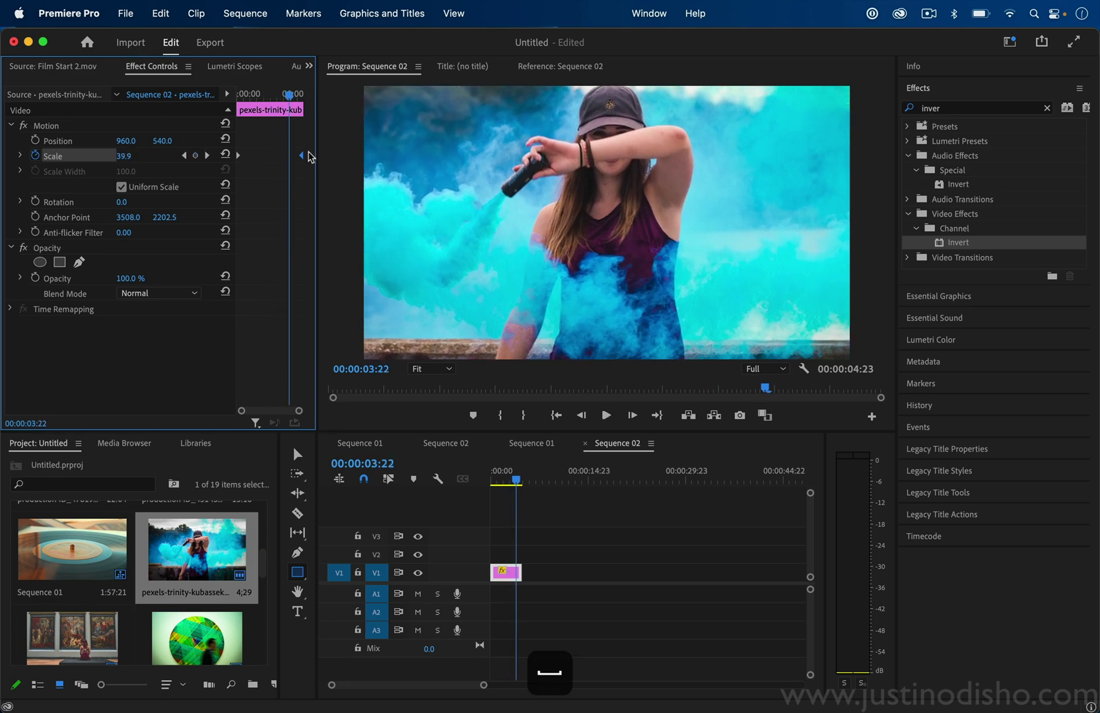
pyautogui.click(308, 155)
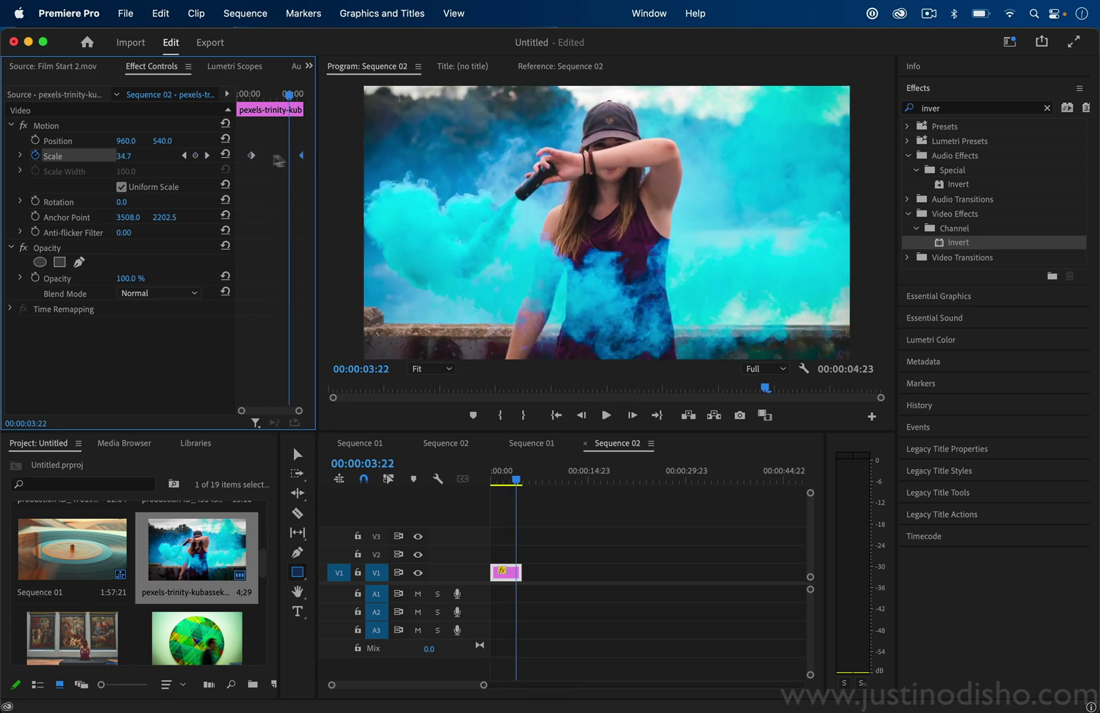
pyautogui.click(242, 94)
pyautogui.press('space')
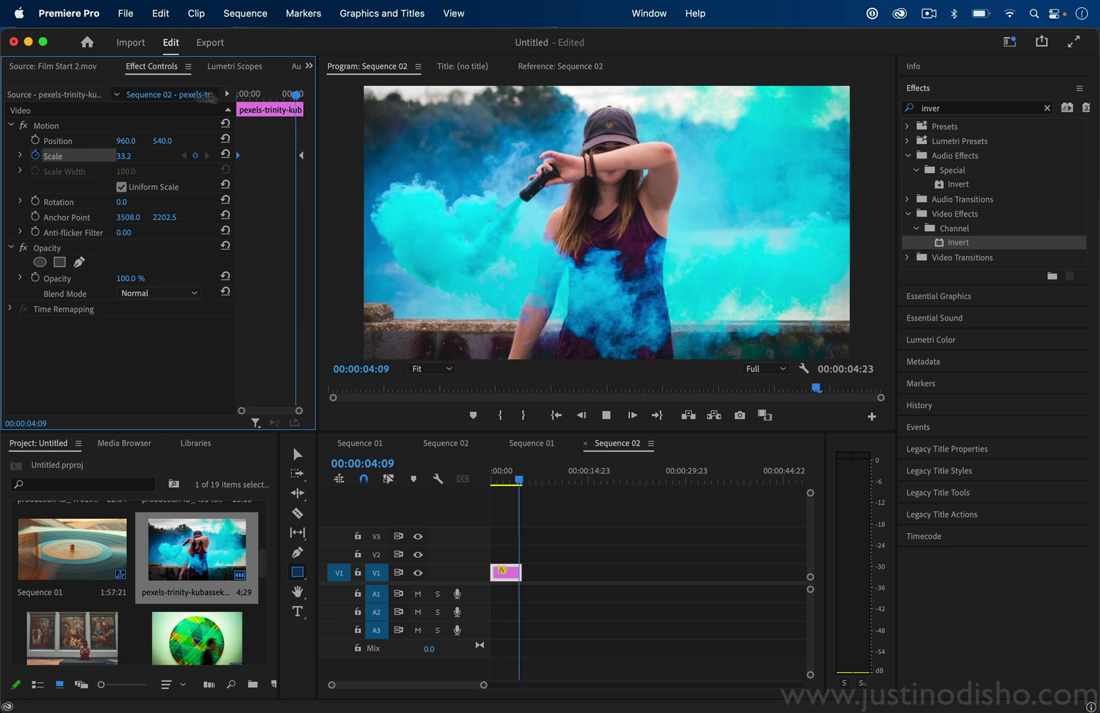
pyautogui.press('space')
pyautogui.click(391, 479)
pyautogui.press('Home')
pyautogui.press('space')
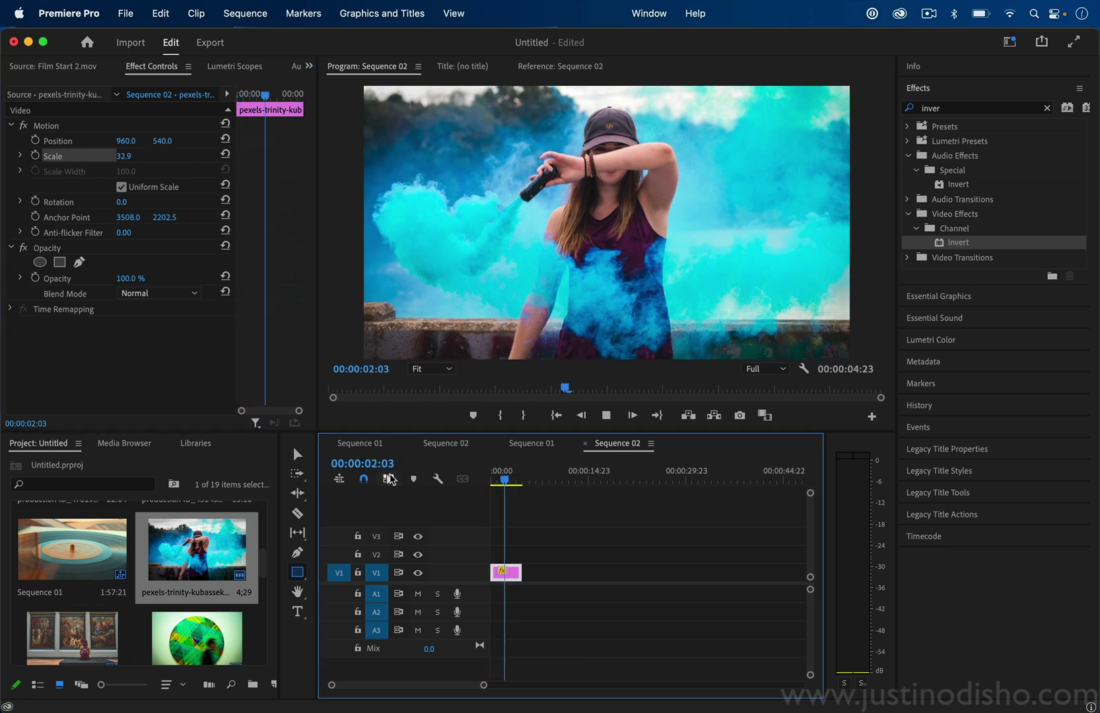
pyautogui.press('space')
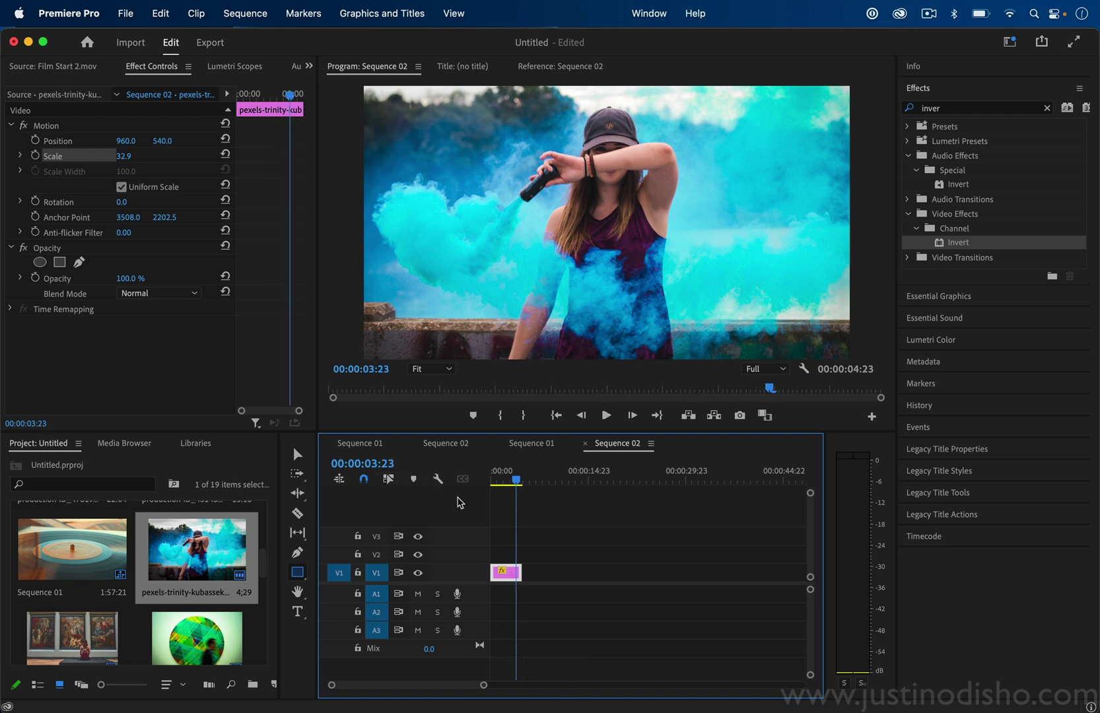
pyautogui.press('space')
pyautogui.press('space')
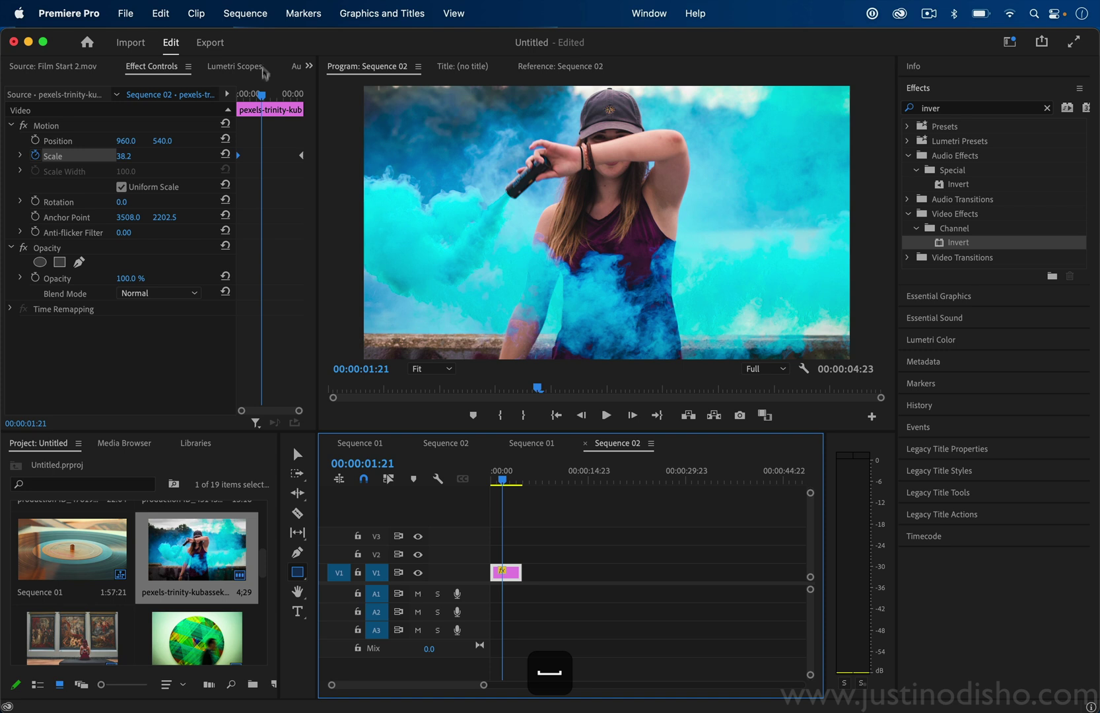
pyautogui.press('Home')
# - Keyframe Position X from 960.0 to about 1042.8 so the photo drifts right
pyautogui.click(36, 140)
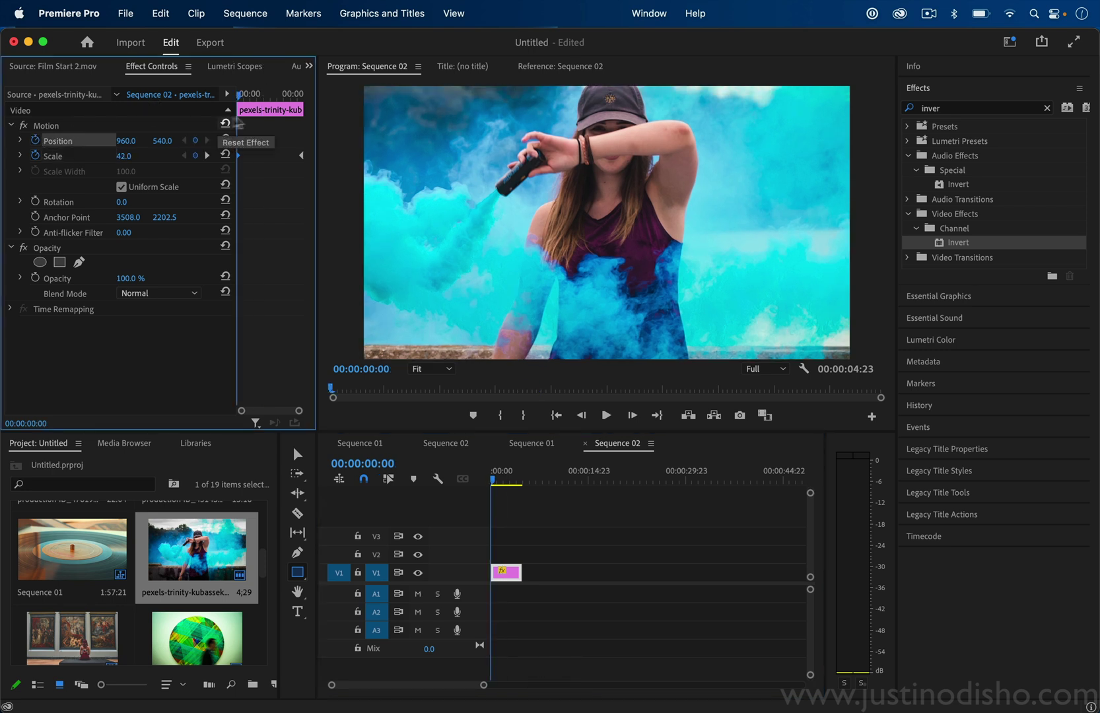
pyautogui.moveTo(240, 95); pyautogui.dragTo(282, 96)
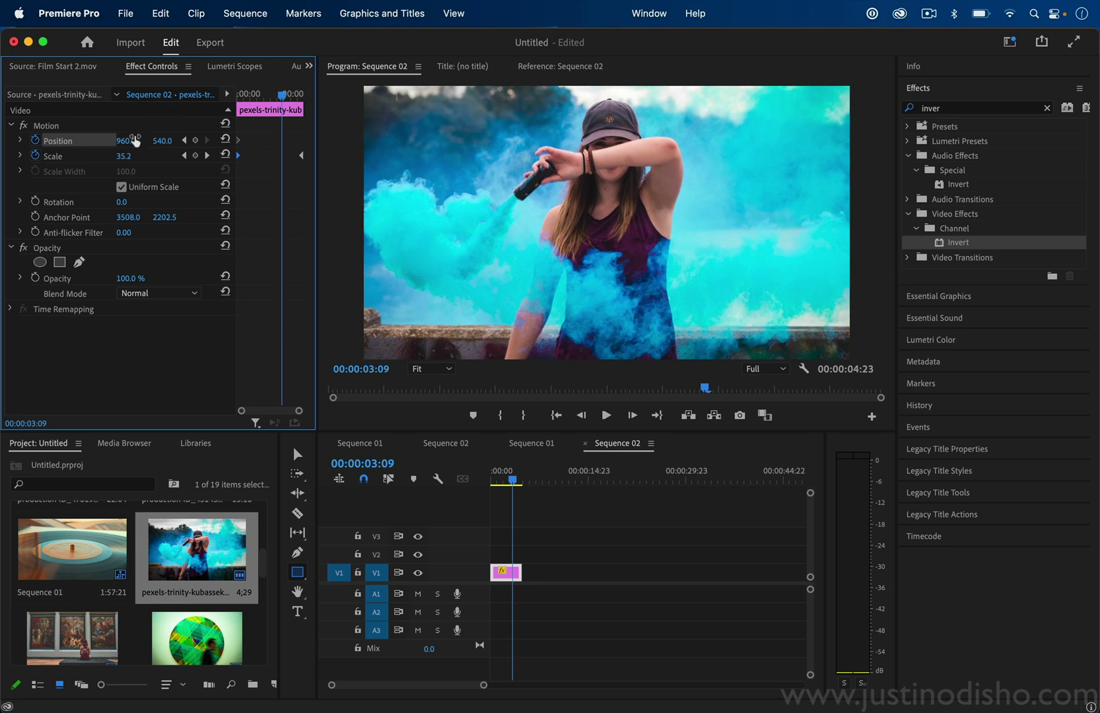
pyautogui.moveTo(125, 140); pyautogui.dragTo(132, 140)
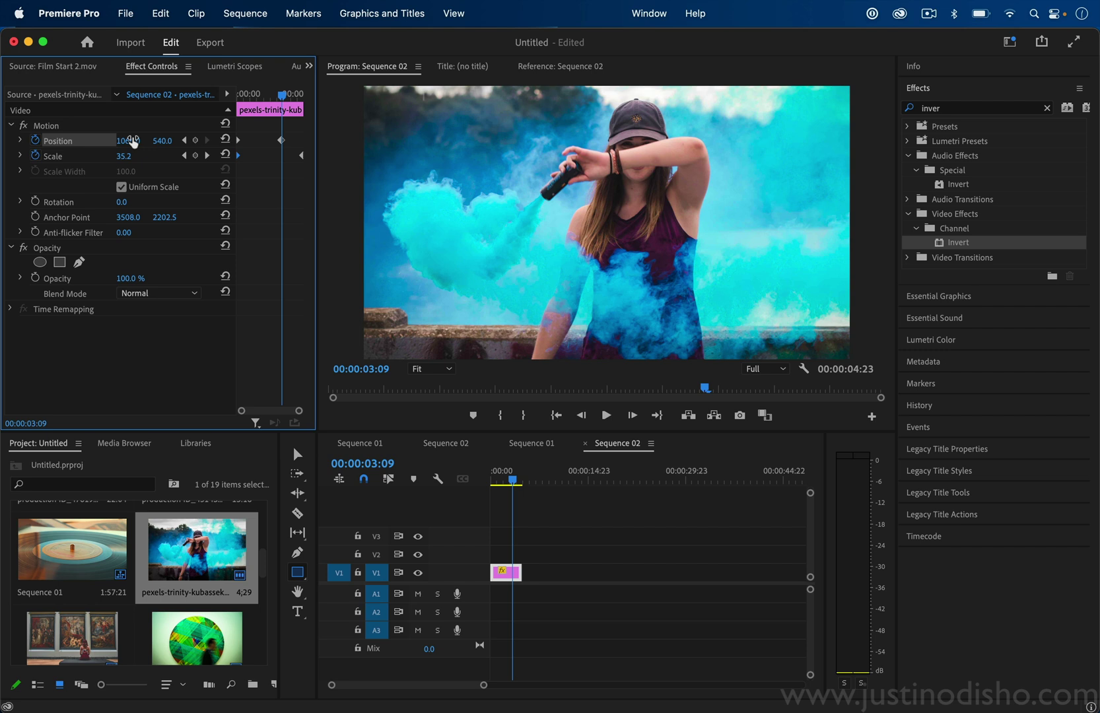
pyautogui.click(240, 94)
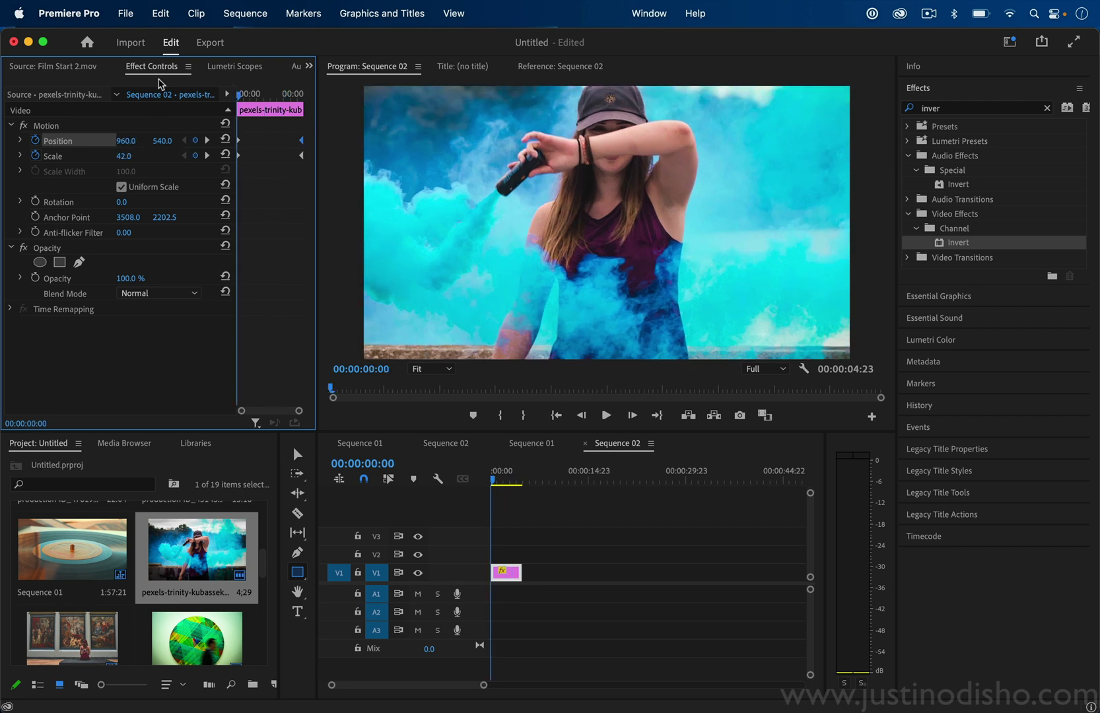
pyautogui.press('space')
pyautogui.press('space')
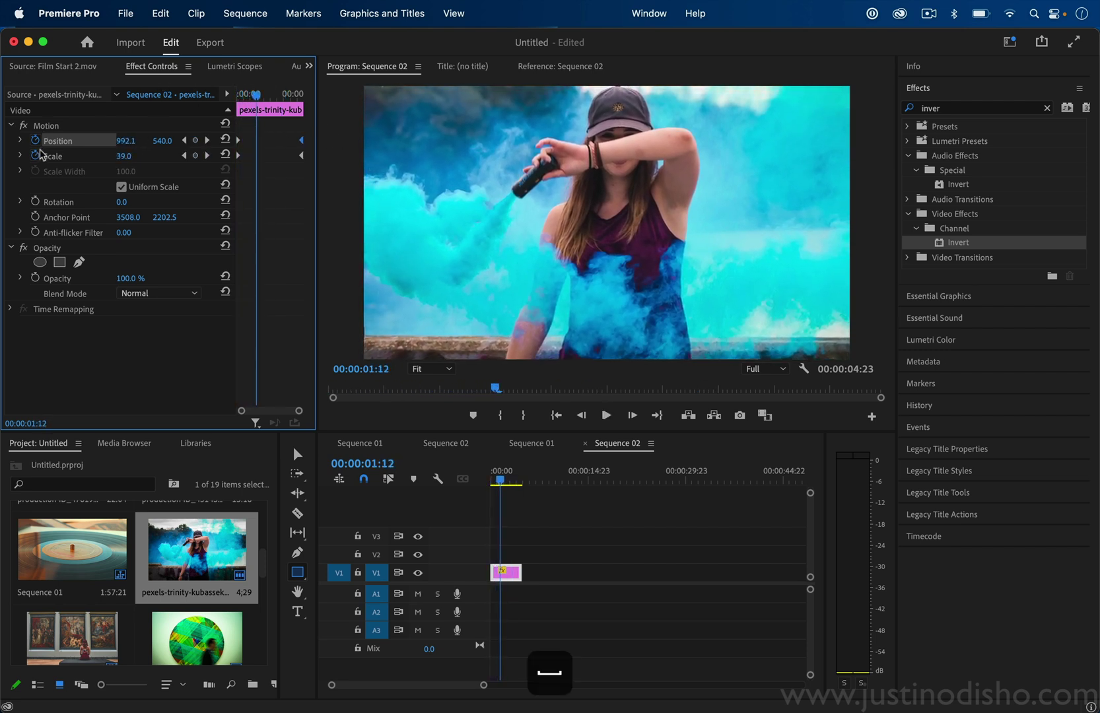
# - Delete the Scale keyframes, leaving a fixed 39.0 scale, and preview the drift
pyautogui.click(35, 156)
pyautogui.click(661, 398)
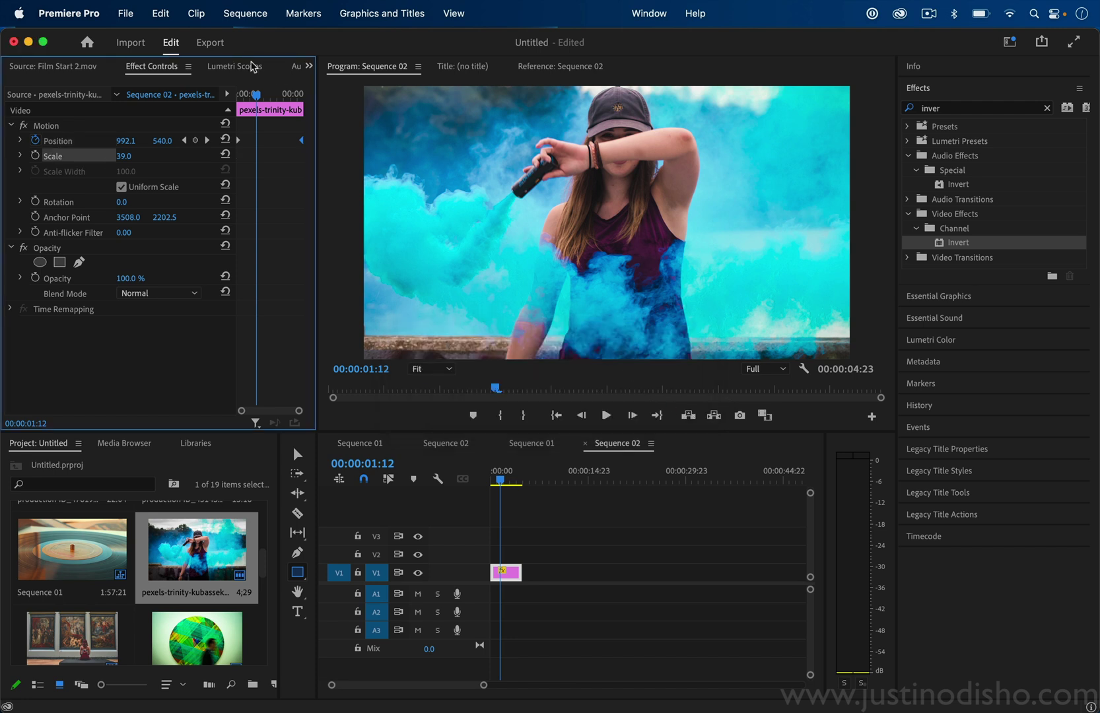
pyautogui.press('space')
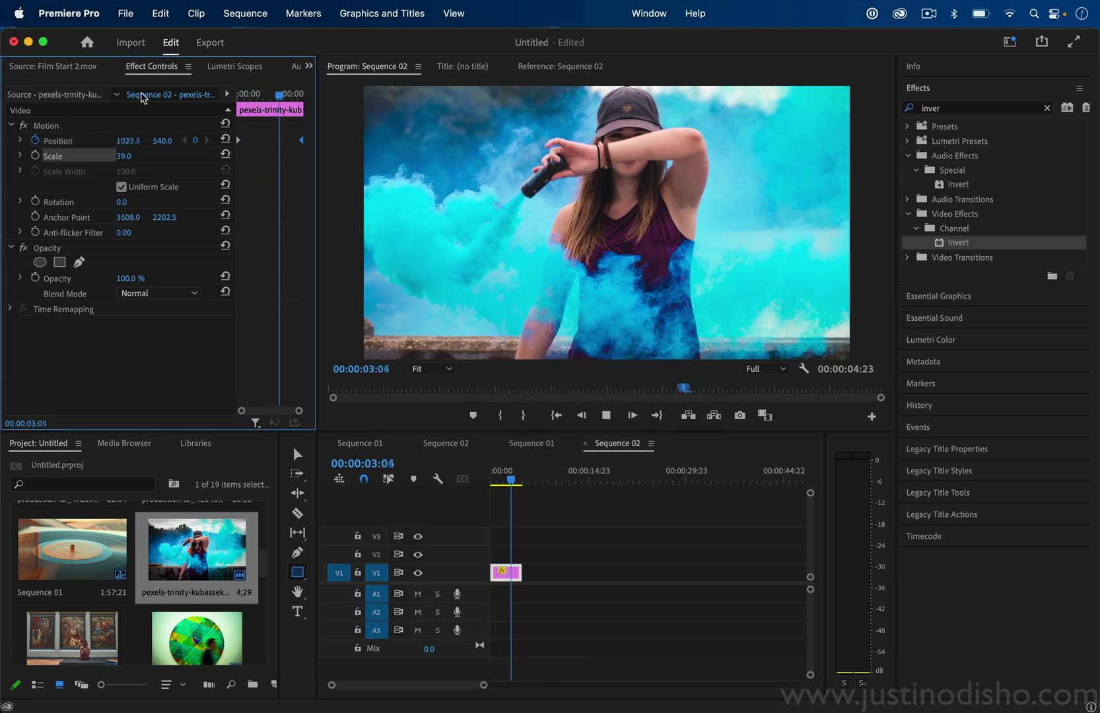
pyautogui.press('space')
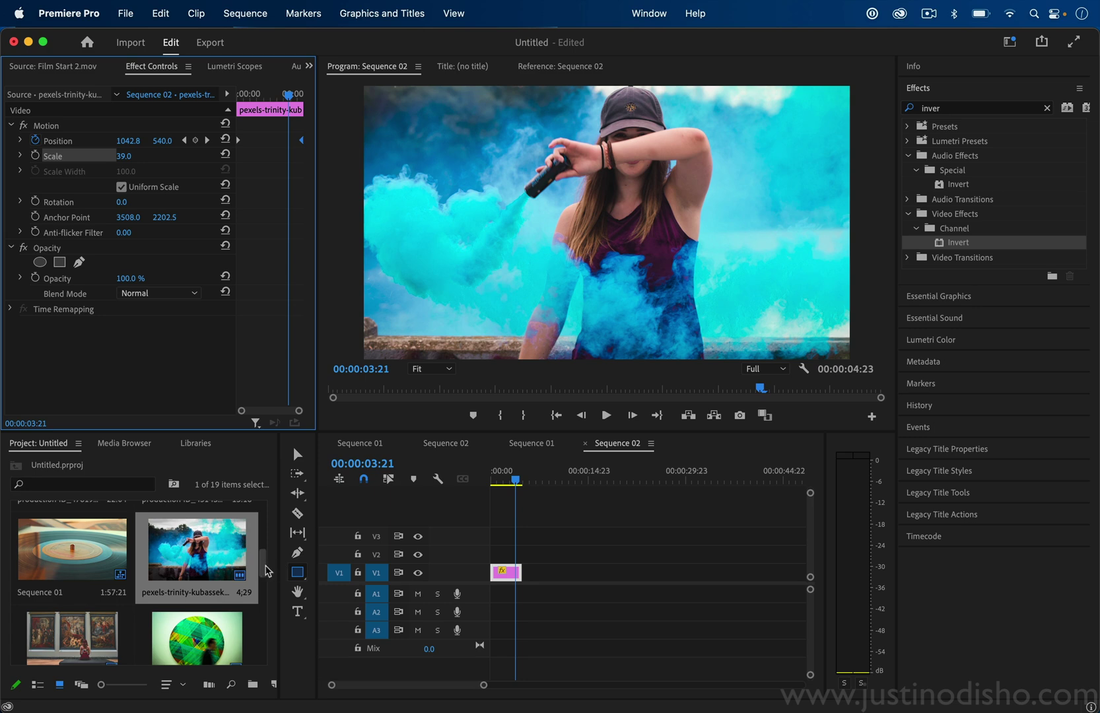
# - Place Video Of Bokeh Lights on V2 above the photo and delete its audio
pyautogui.moveTo(267, 571); pyautogui.dragTo(252, 642)
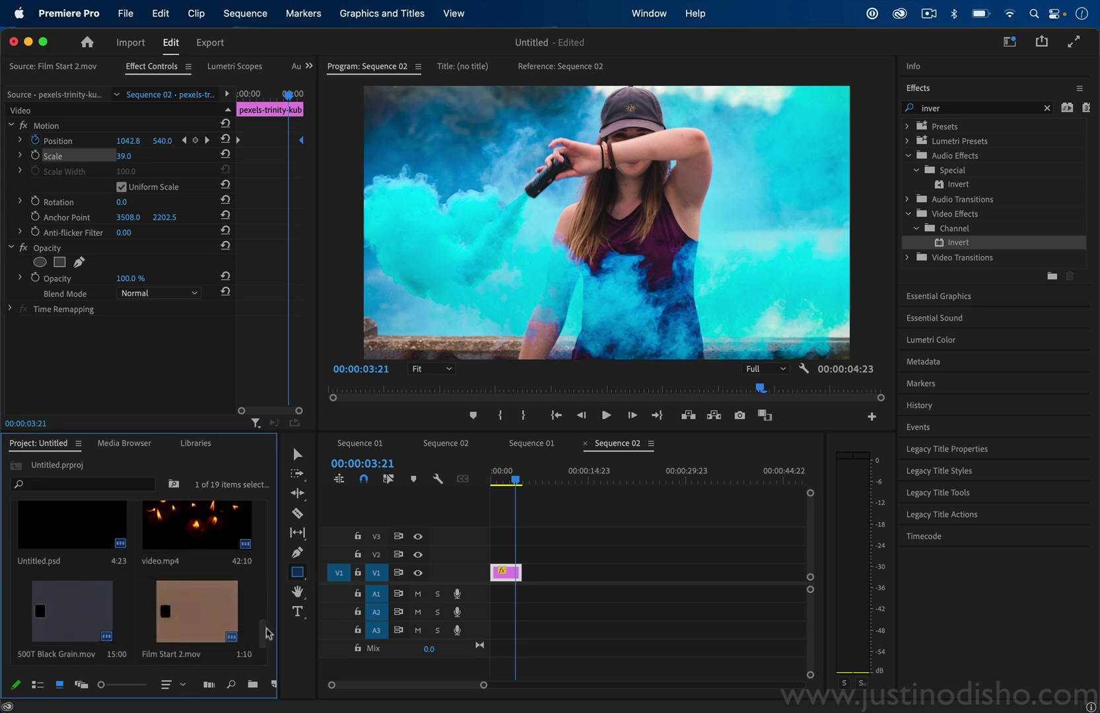
pyautogui.scroll(3, 266, 626)
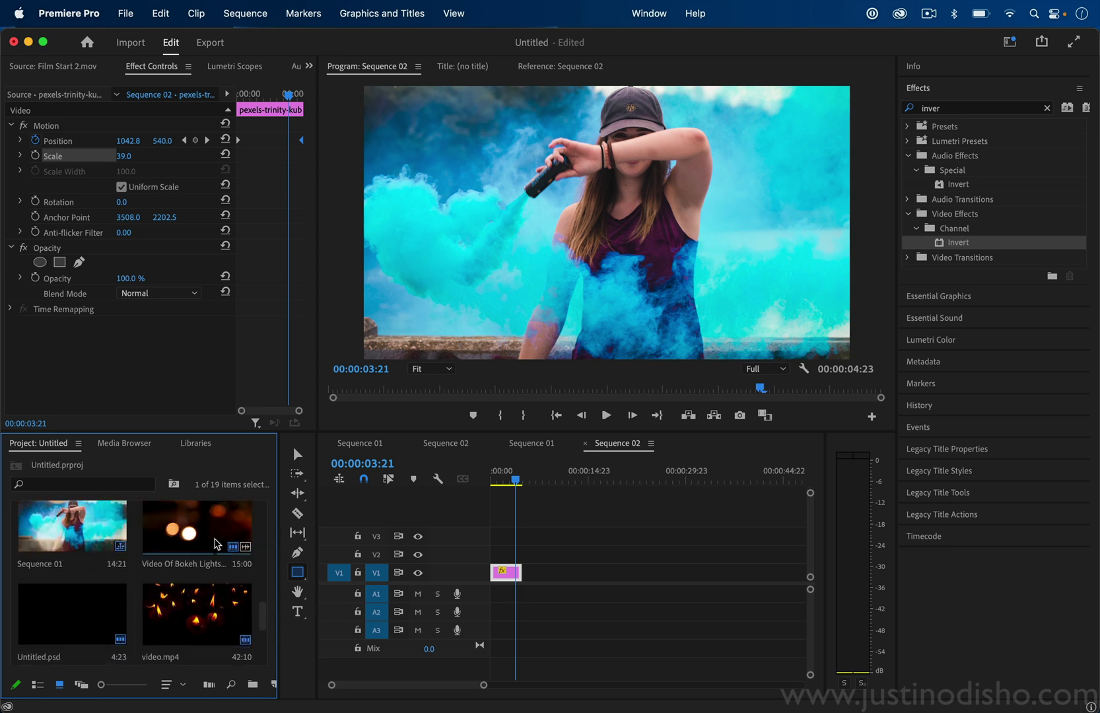
pyautogui.moveTo(209, 531); pyautogui.dragTo(484, 549)
pyautogui.click(545, 614)
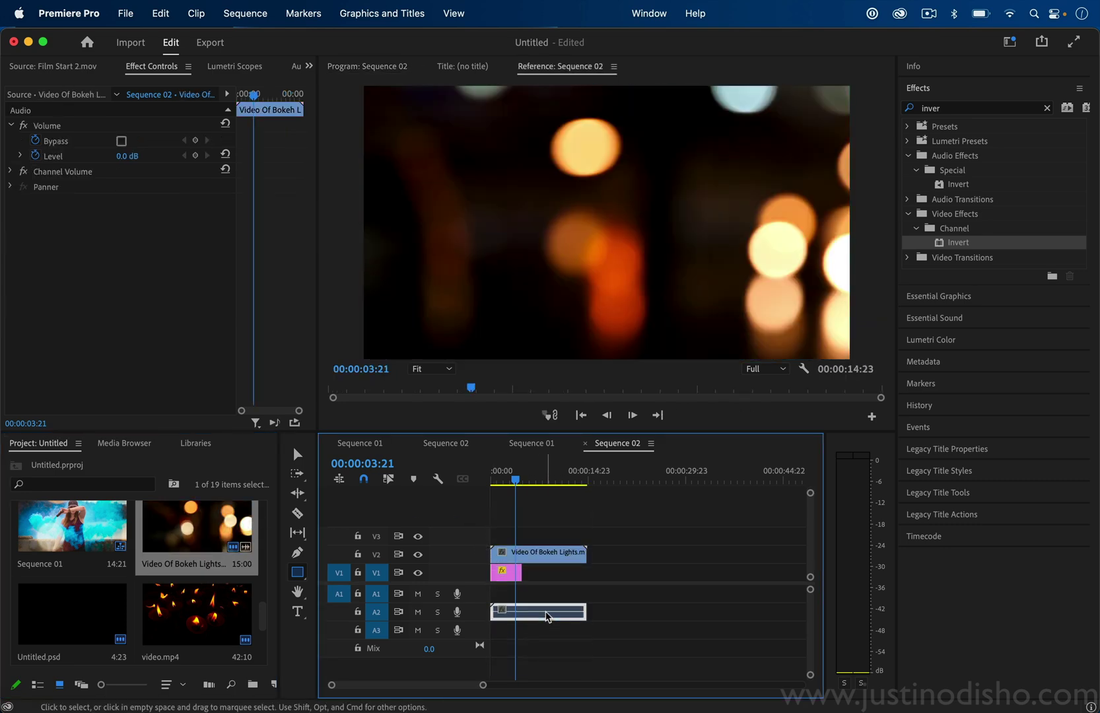
pyautogui.press('\\')
pyautogui.press('BackSpace')
# - Set the bokeh overlay to Scale 200 with Screen blend mode and preview it
pyautogui.click(552, 554)
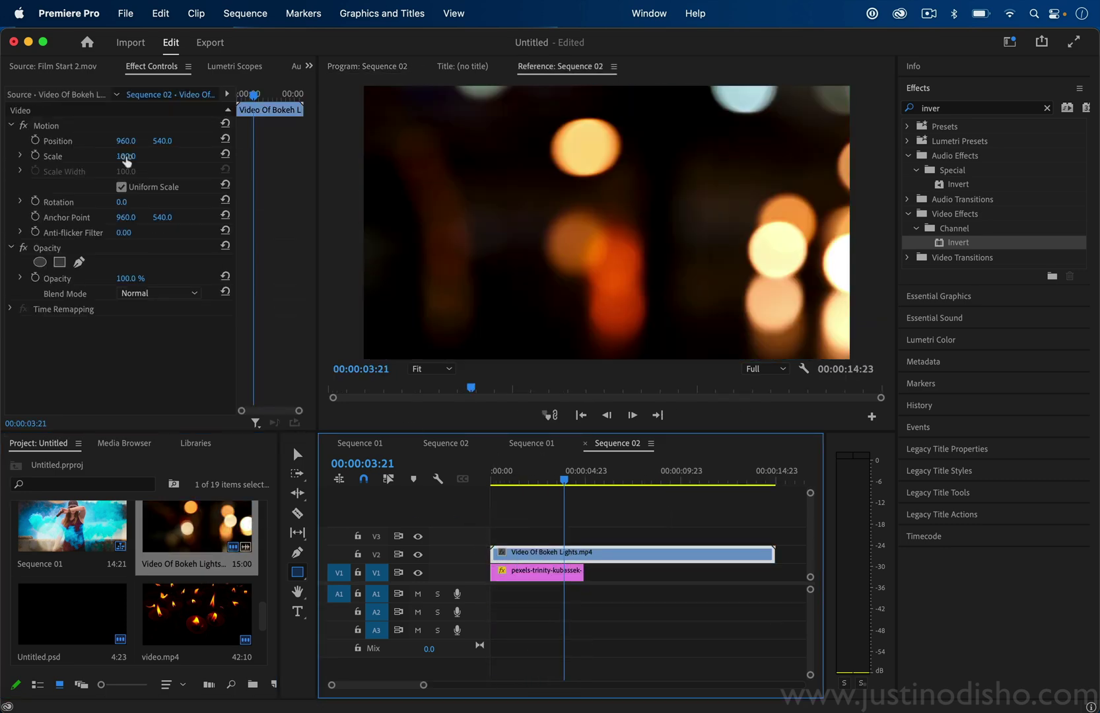
pyautogui.moveTo(125, 156)
pyautogui.mouseDown()
pyautogui.moveTo(137, 157)
pyautogui.moveTo(117, 141)
pyautogui.moveTo(133, 142)
pyautogui.mouseUp()
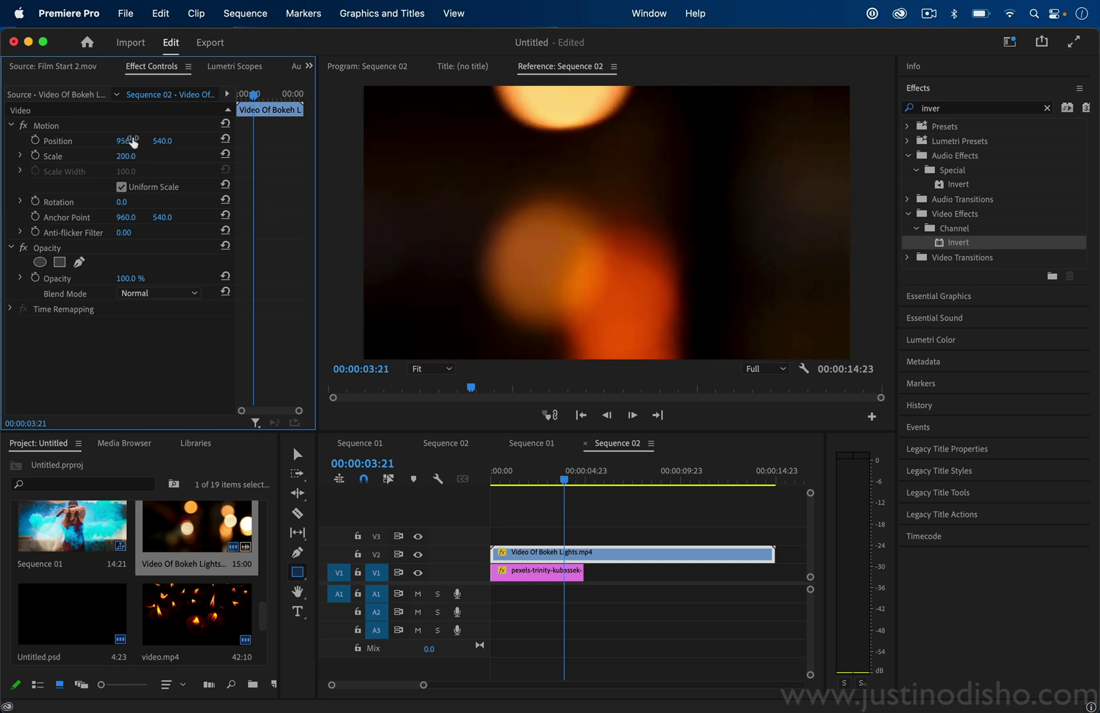
pyautogui.click(178, 295)
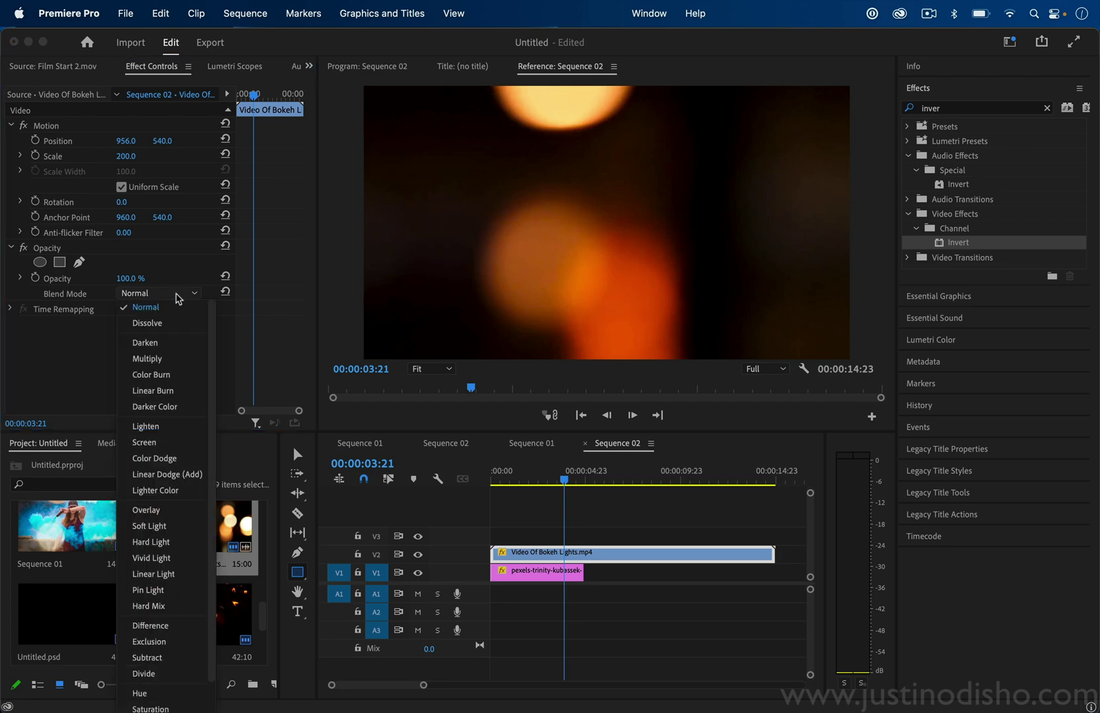
pyautogui.click(161, 443)
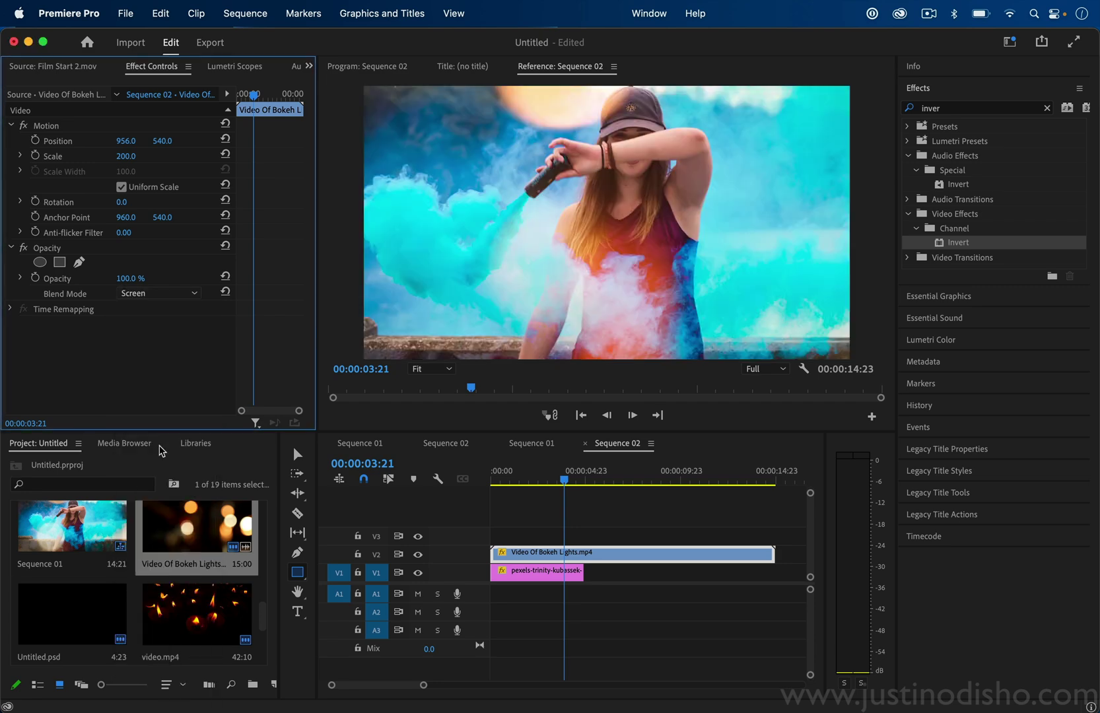
pyautogui.moveTo(536, 474); pyautogui.dragTo(428, 481)
pyautogui.press('space')
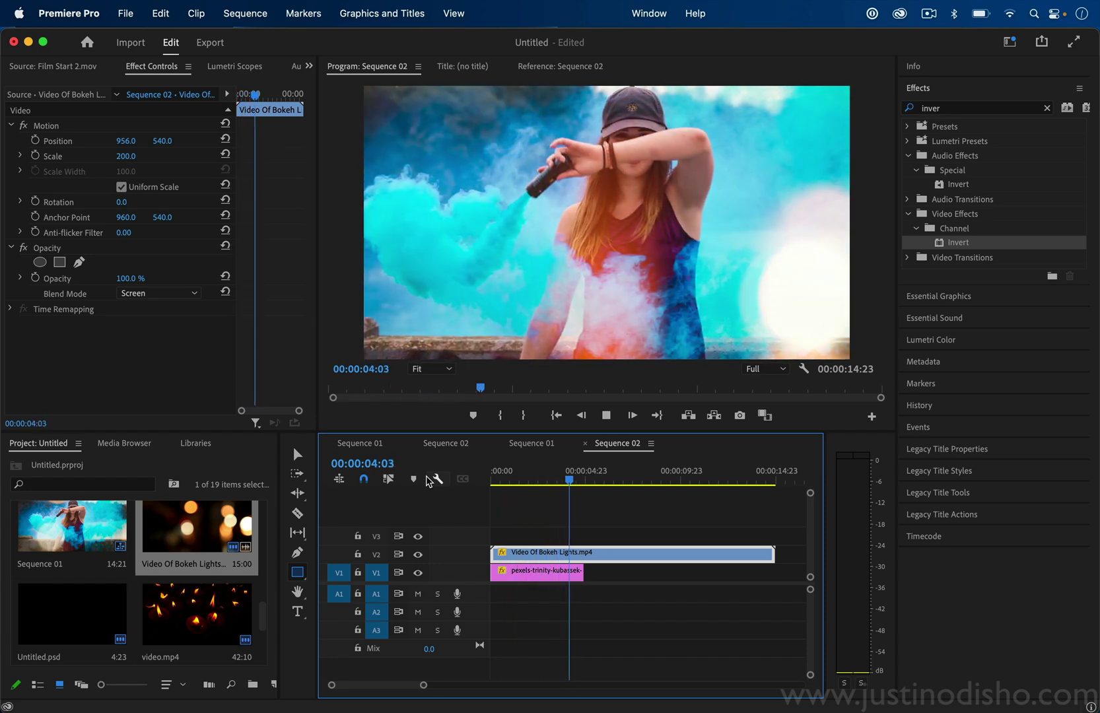
# - Set the bokeh overlay's opacity to 54% and preview the result
pyautogui.click(493, 473)
pyautogui.press('space')
pyautogui.press('space')
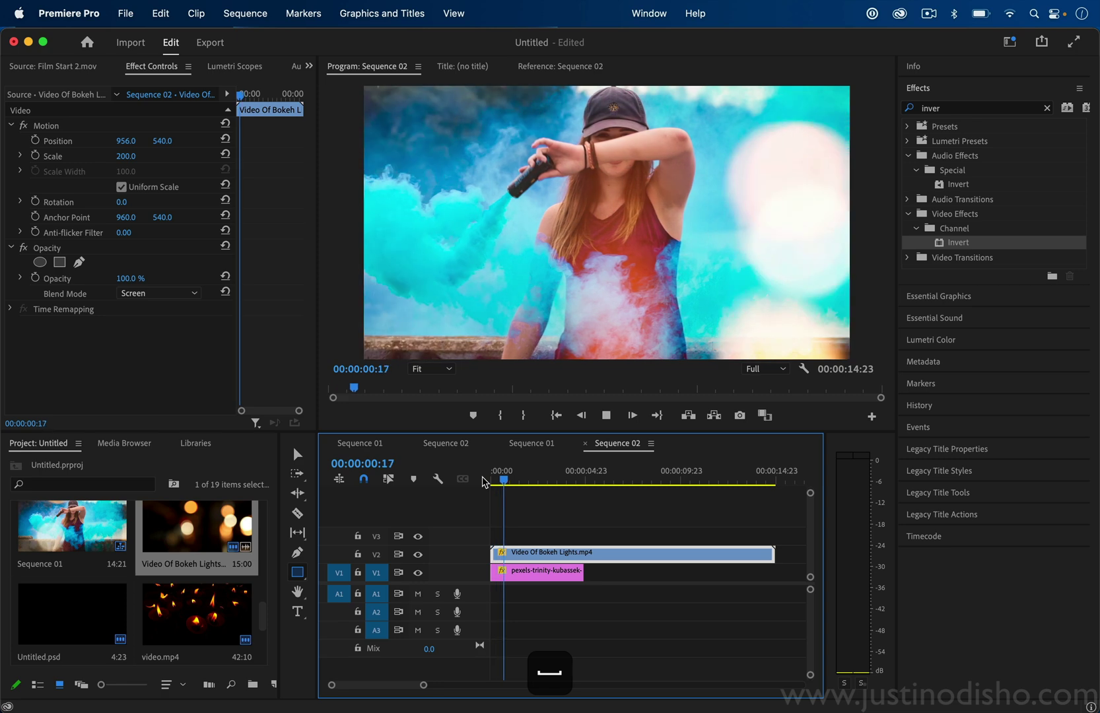
pyautogui.moveTo(125, 278); pyautogui.dragTo(109, 278)
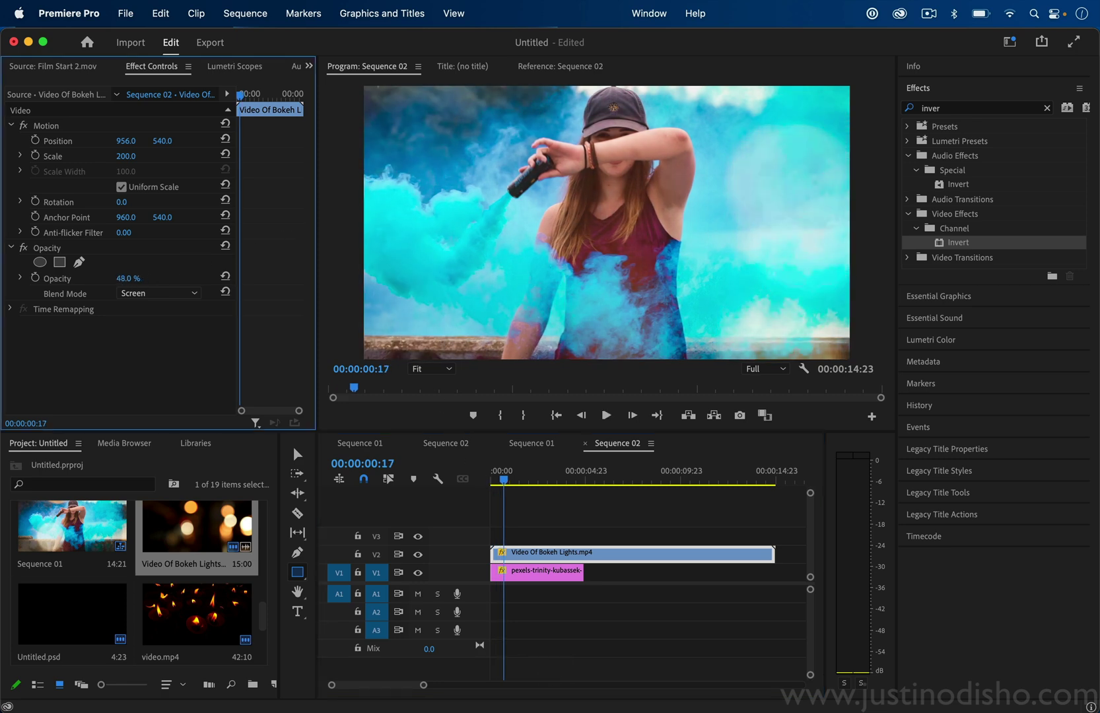
pyautogui.moveTo(128, 278); pyautogui.dragTo(136, 278)
pyautogui.click(360, 470)
pyautogui.press('space')
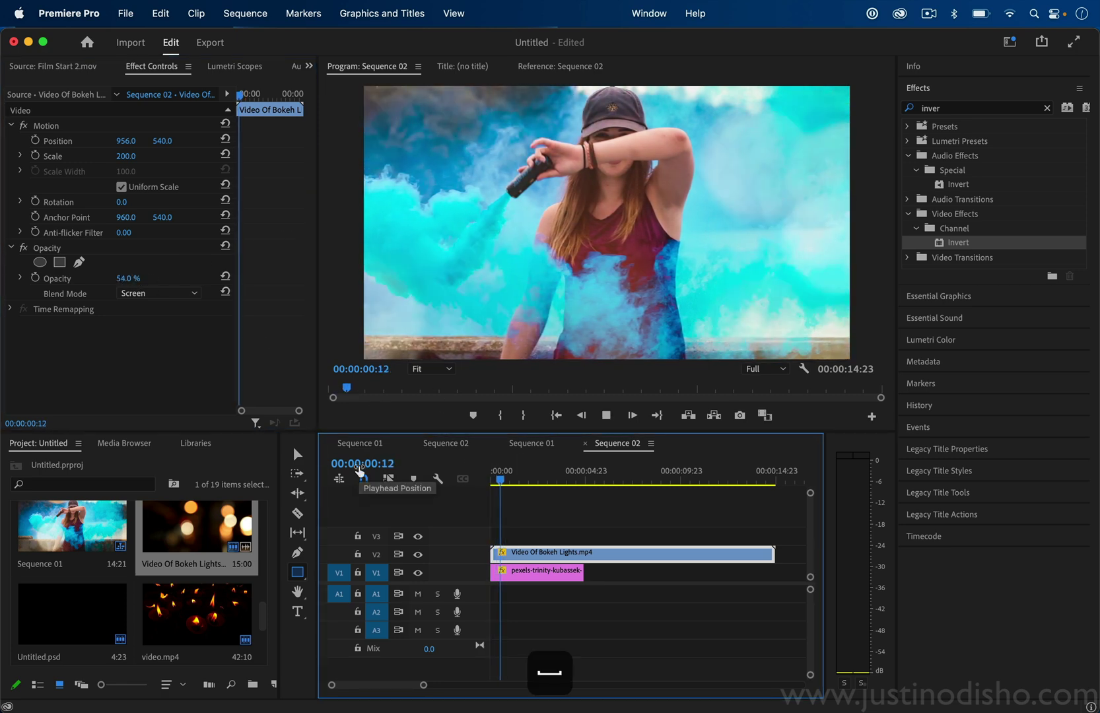
pyautogui.press('space')
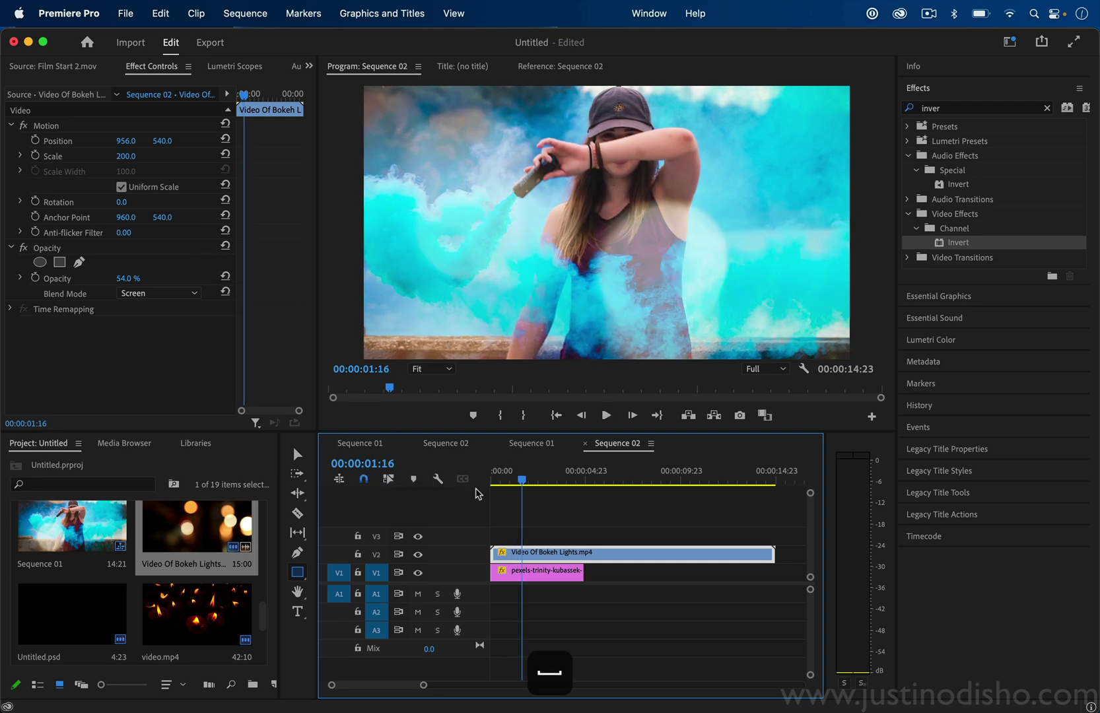
# - Move the shortened bokeh clip to the start of V2 and replay from the beginning
pyautogui.moveTo(492, 553)
pyautogui.mouseDown()
pyautogui.moveTo(641, 553)
pyautogui.moveTo(501, 555)
pyautogui.mouseUp()
pyautogui.press('Home')
pyautogui.press('space')
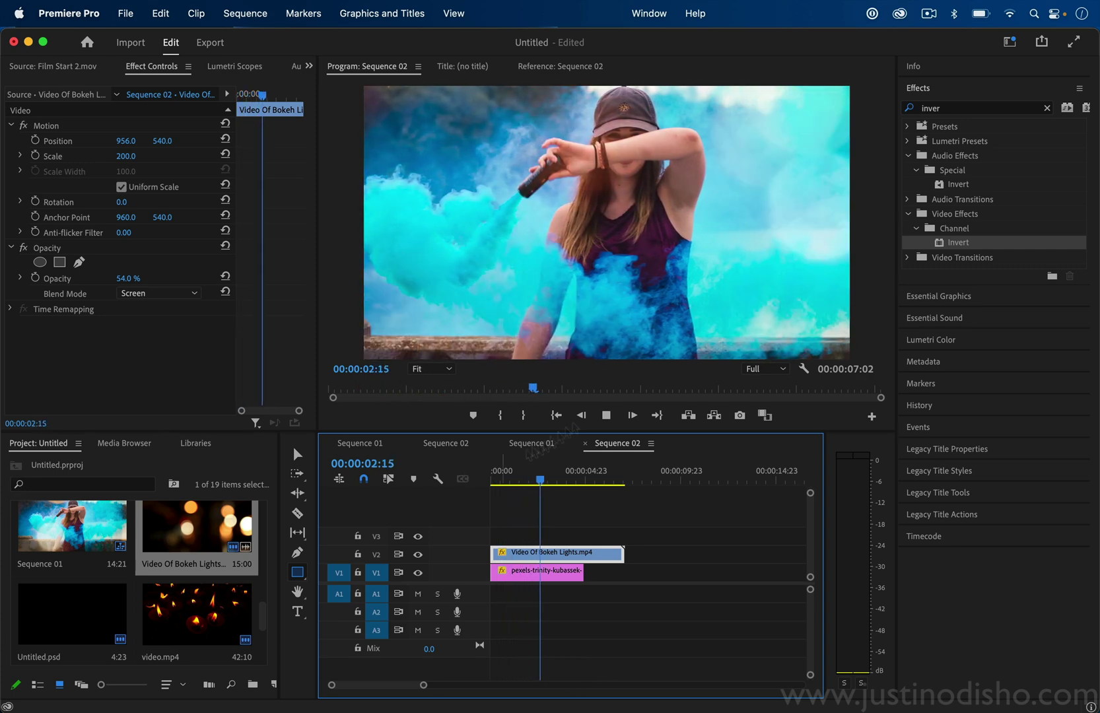
pyautogui.press('space')
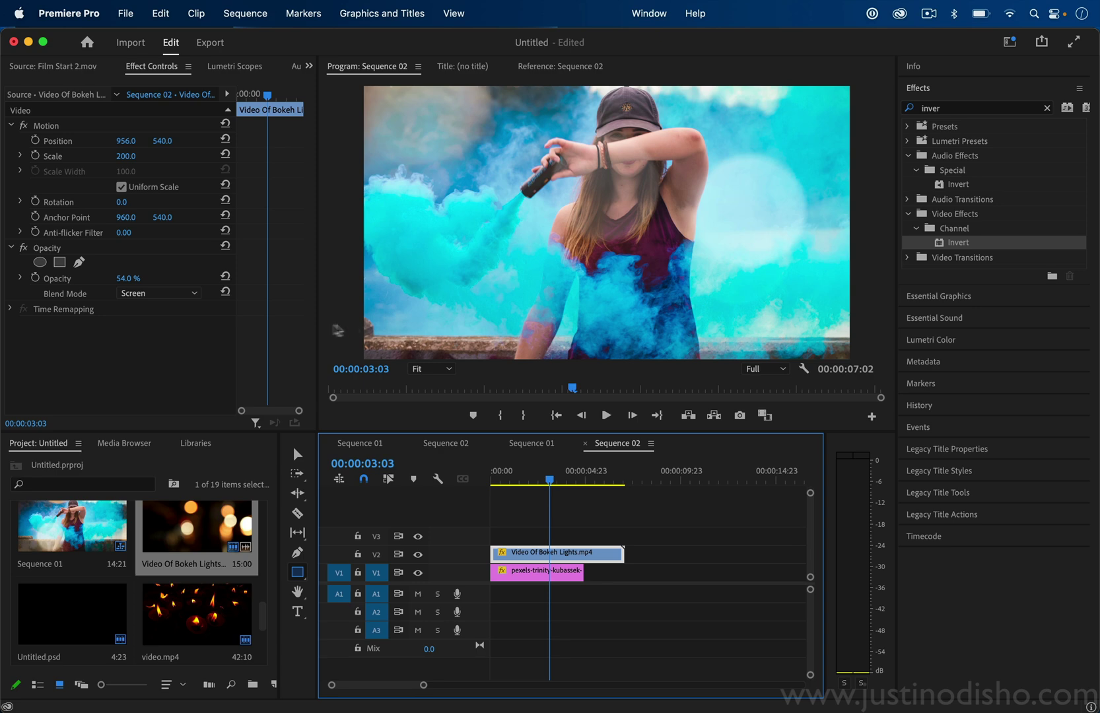
# - Put video.mp4 on V2 at Scale 168.0 with Screen blending and play it back
pyautogui.moveTo(211, 601); pyautogui.dragTo(501, 555)
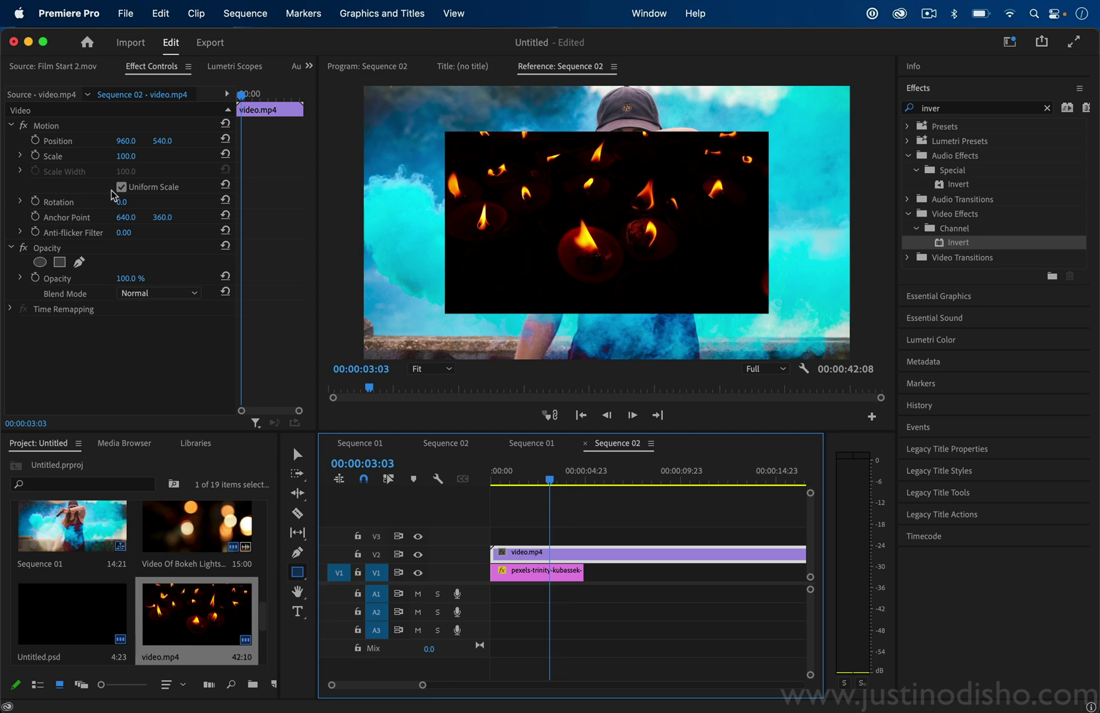
pyautogui.moveTo(123, 157); pyautogui.dragTo(137, 157)
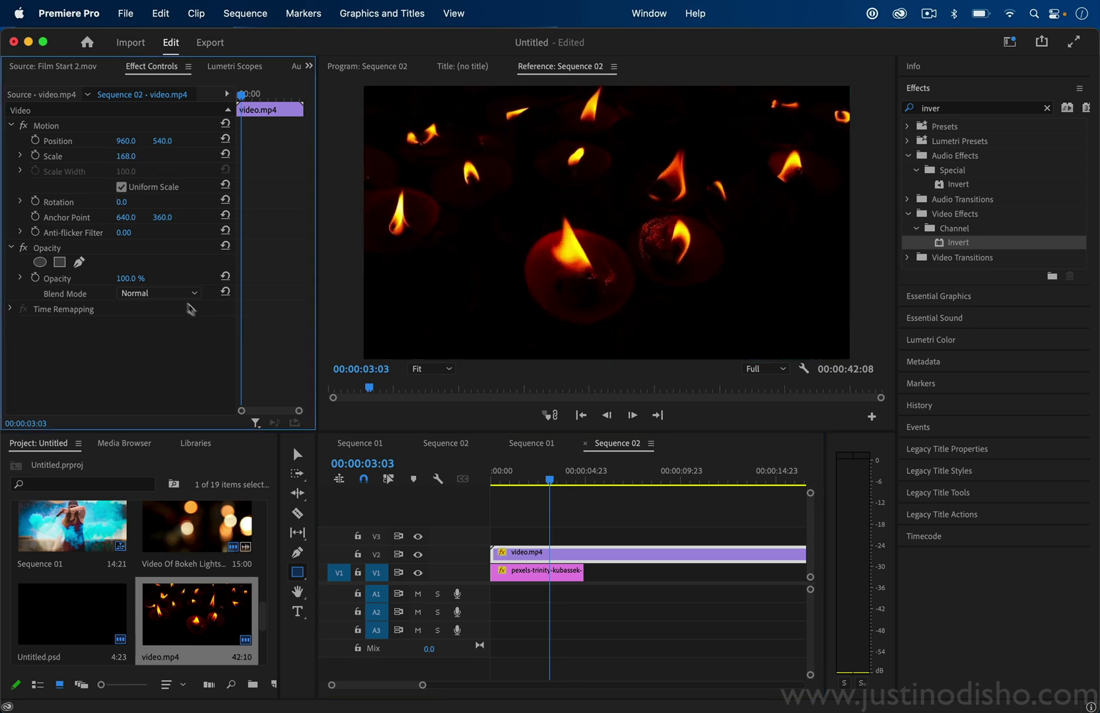
pyautogui.click(169, 293)
pyautogui.click(148, 448)
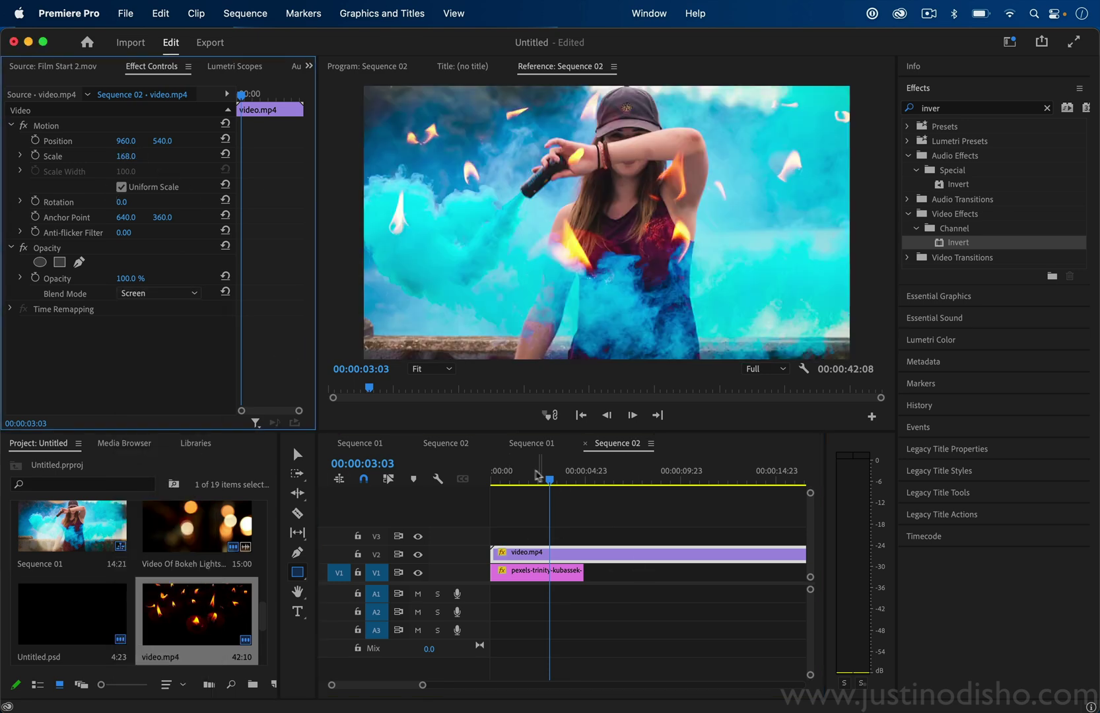
pyautogui.click(508, 476)
pyautogui.press('space')
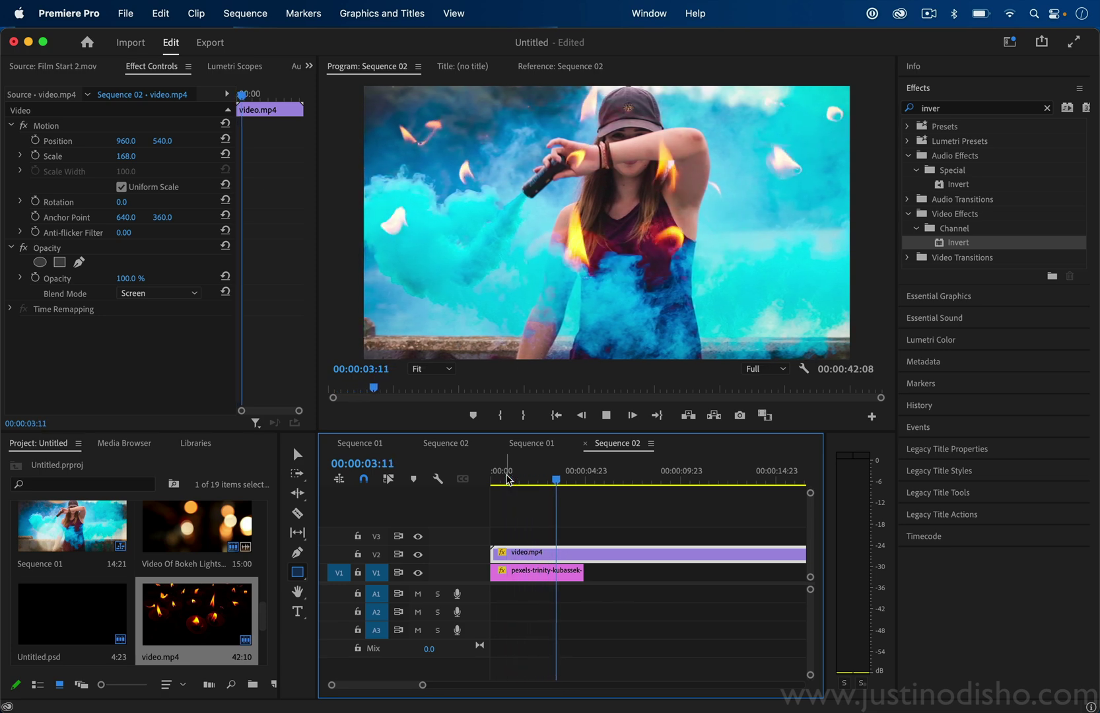
pyautogui.press('space')
pyautogui.click(521, 470)
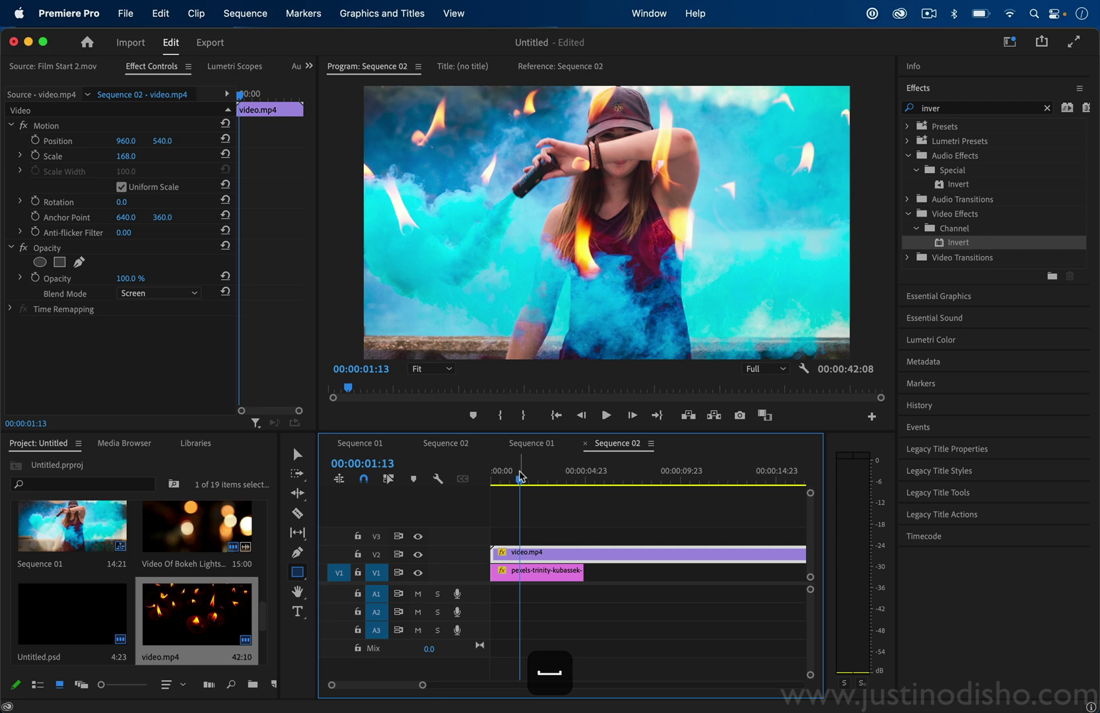
# - Apply Gaussian Blur to video.mp4 with Blurriness 134
pyautogui.click(964, 109)
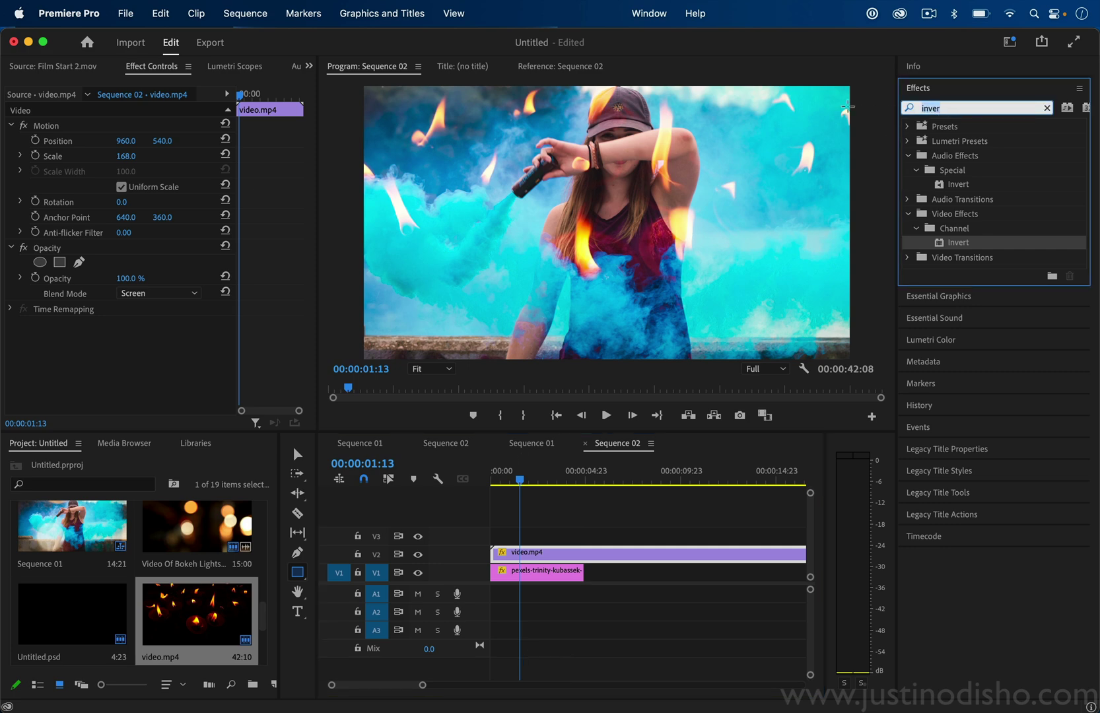
pyautogui.write('gaussian')
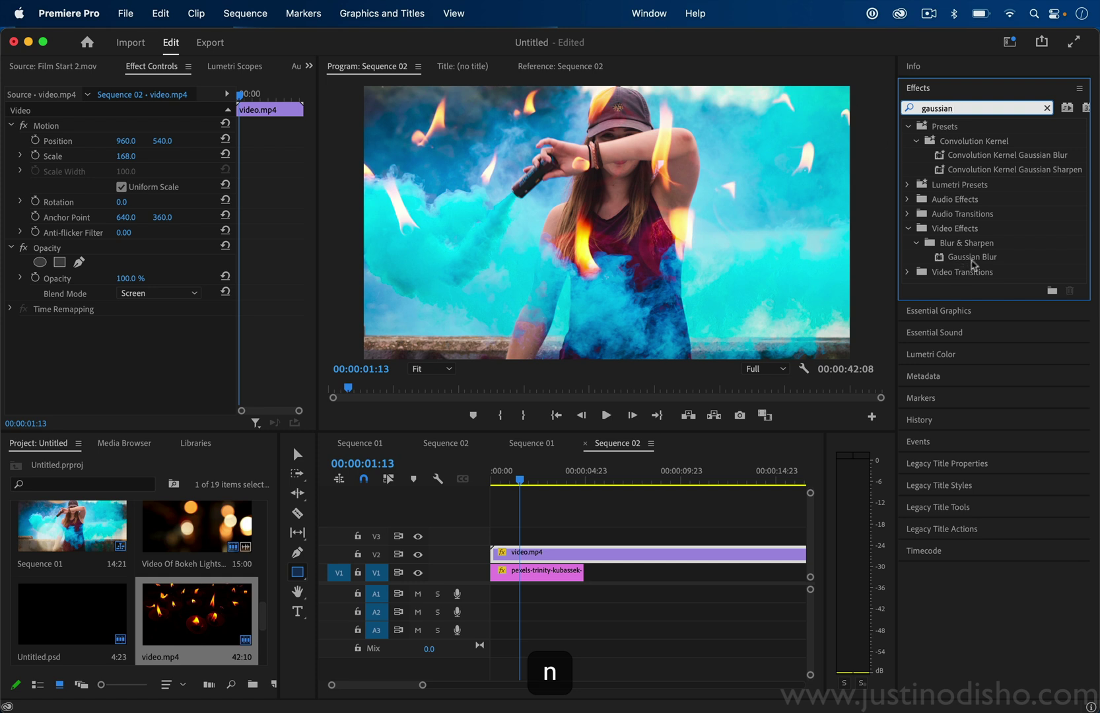
pyautogui.moveTo(972, 257); pyautogui.dragTo(629, 503)
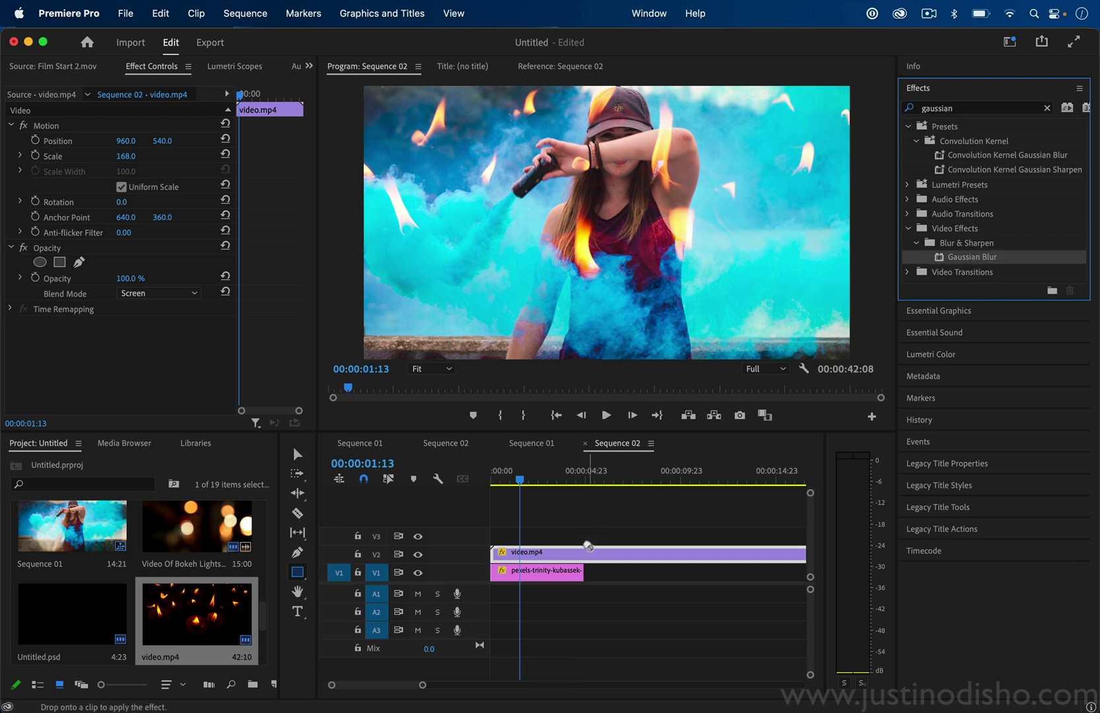
pyautogui.moveTo(587, 546); pyautogui.dragTo(580, 557)
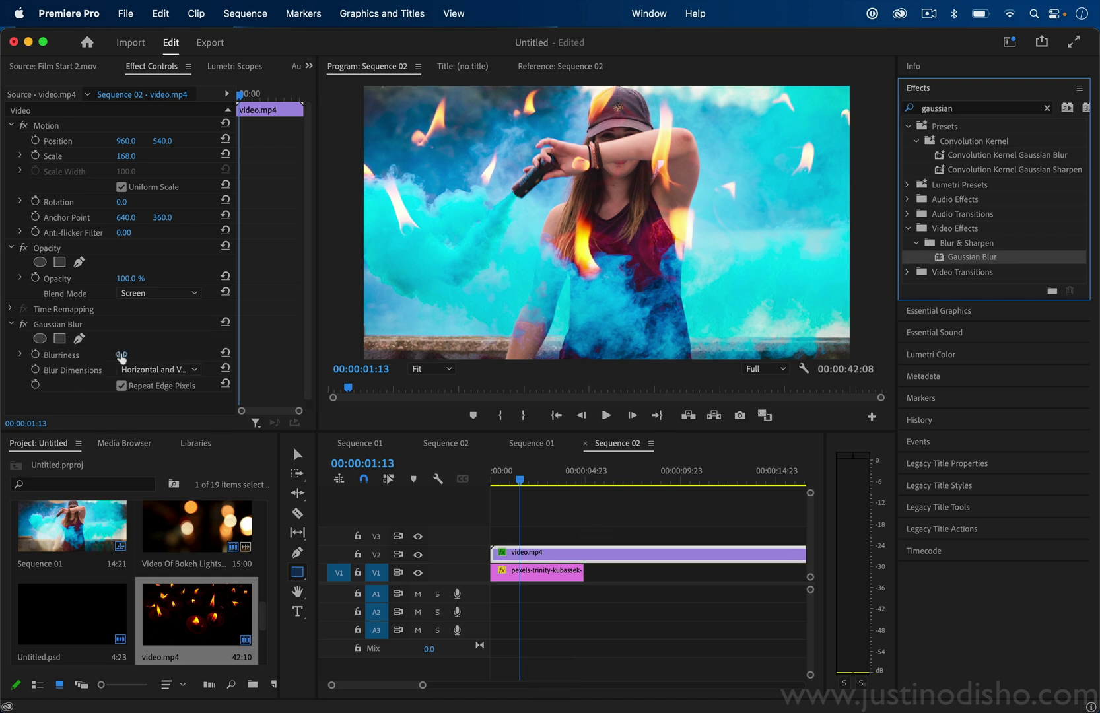
pyautogui.moveTo(121, 355); pyautogui.dragTo(127, 355)
# - Set the candle overlay to Scale 263, Color Dodge blend mode and 48% opacity
pyautogui.moveTo(126, 156); pyautogui.dragTo(130, 155)
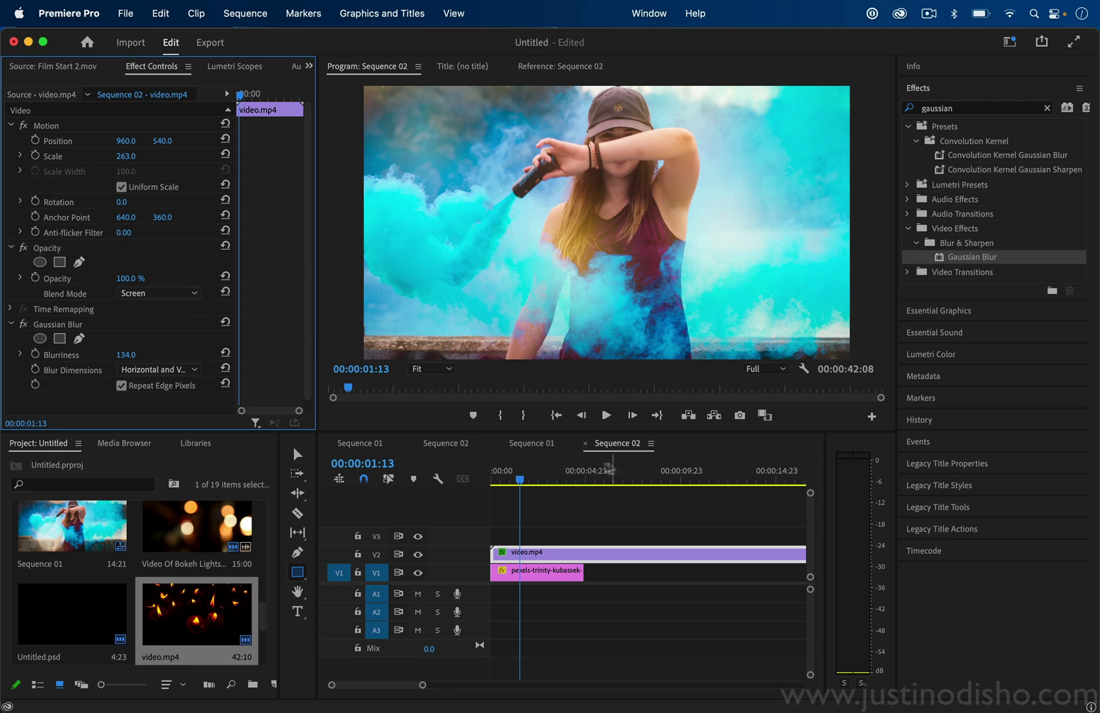
pyautogui.moveTo(524, 472); pyautogui.dragTo(456, 479)
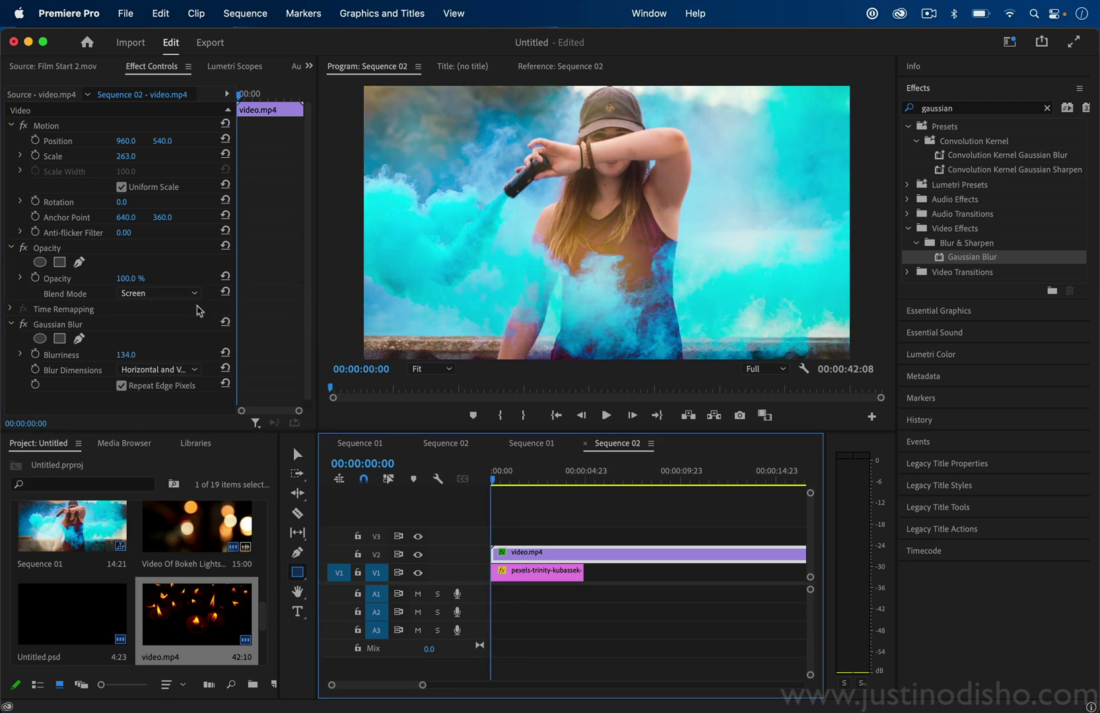
pyautogui.click(159, 293)
pyautogui.click(176, 428)
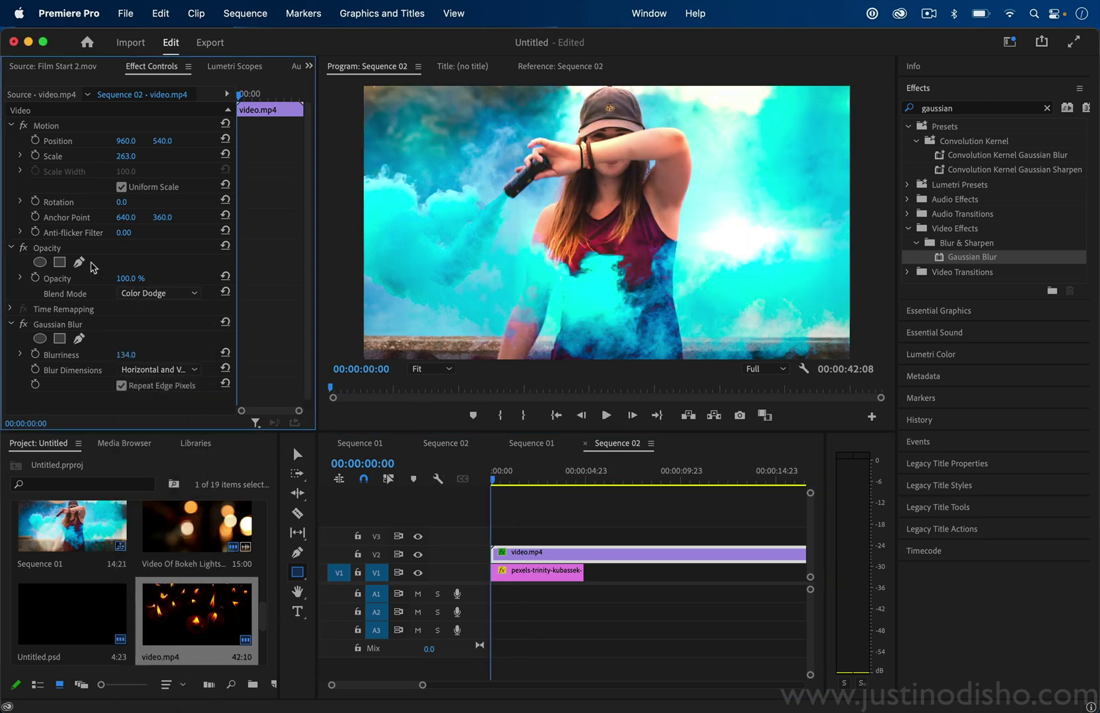
pyautogui.moveTo(123, 285); pyautogui.dragTo(89, 285)
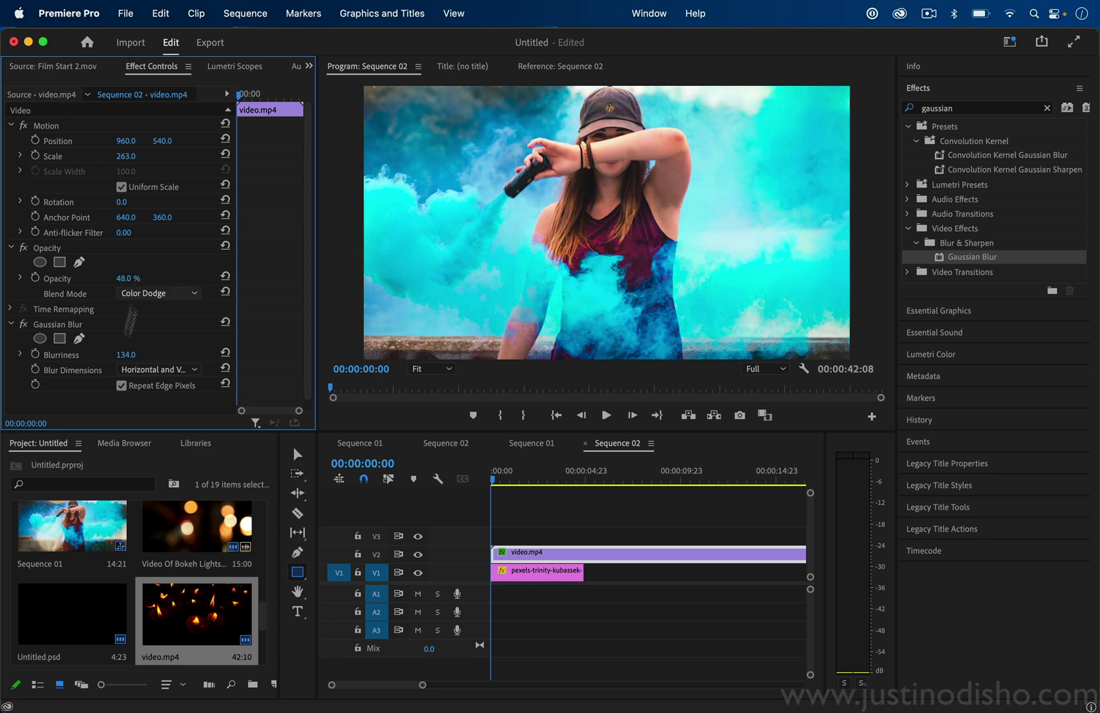
pyautogui.scroll(-5, 139, 580)
# - Replace the smoke photo on V1 with the museum photo at Scale 40 and preview it
pyautogui.moveTo(197, 526); pyautogui.dragTo(525, 575)
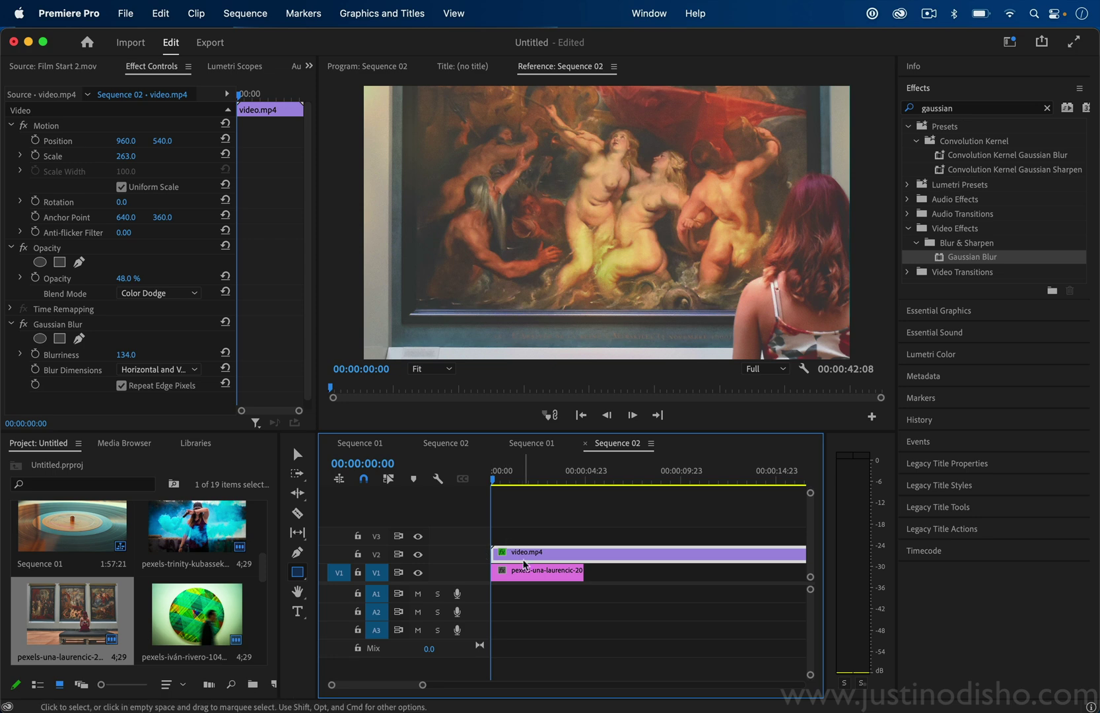
pyautogui.click(531, 572)
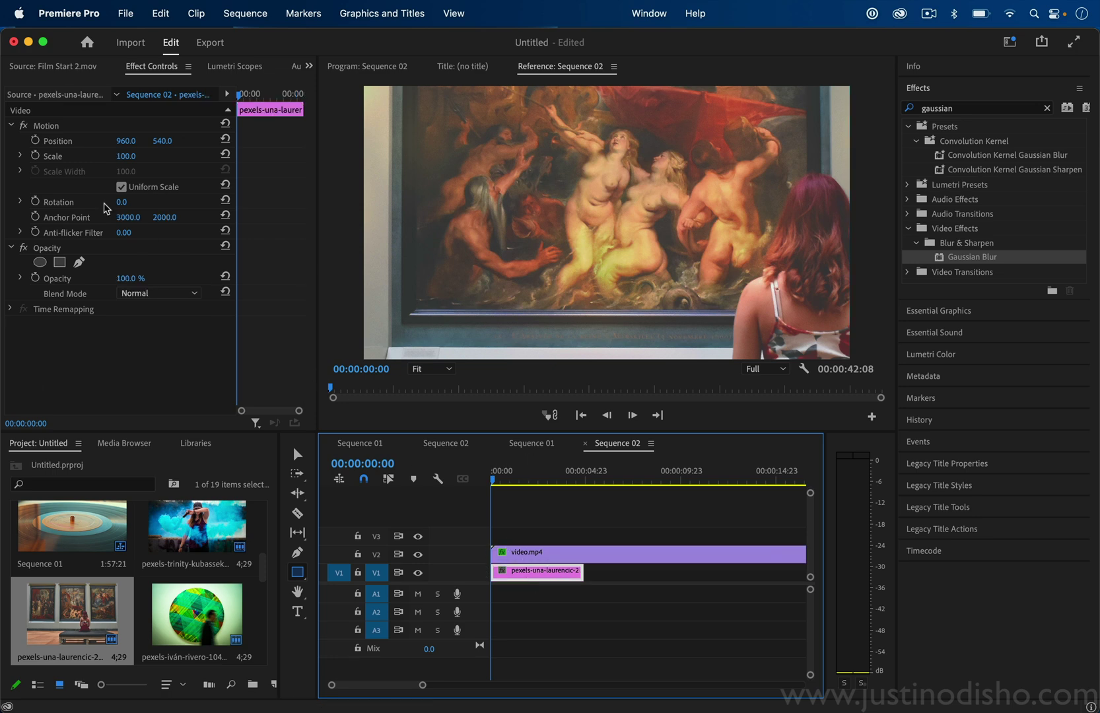
pyautogui.moveTo(122, 155); pyautogui.dragTo(137, 157)
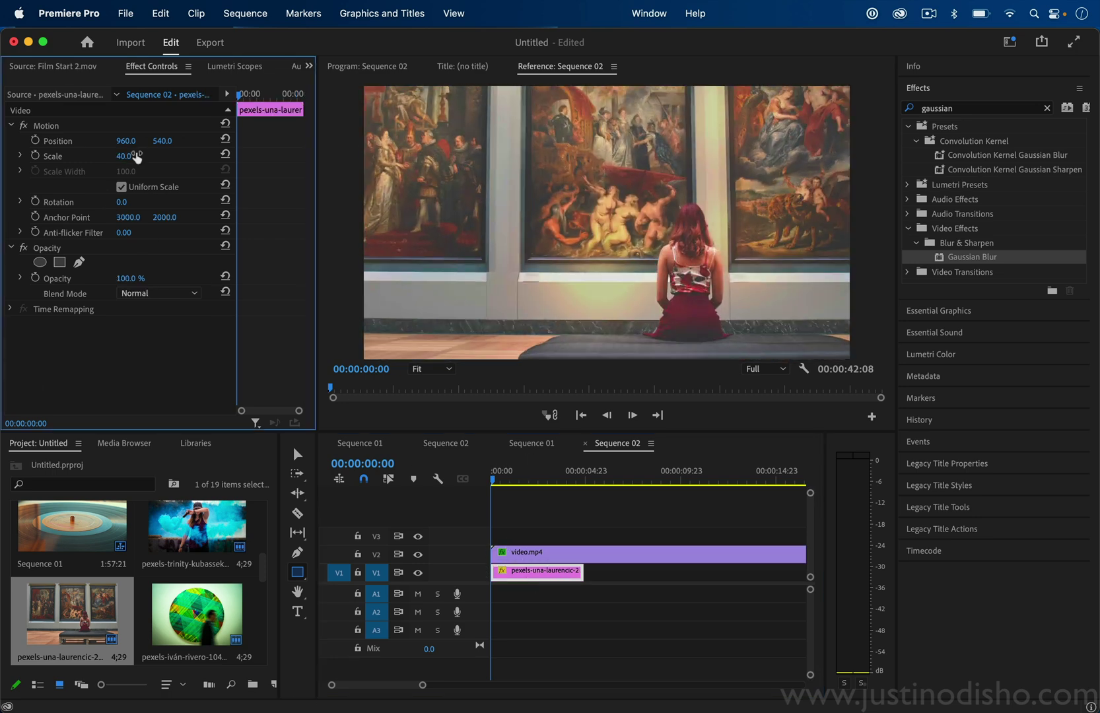
pyautogui.click(466, 474)
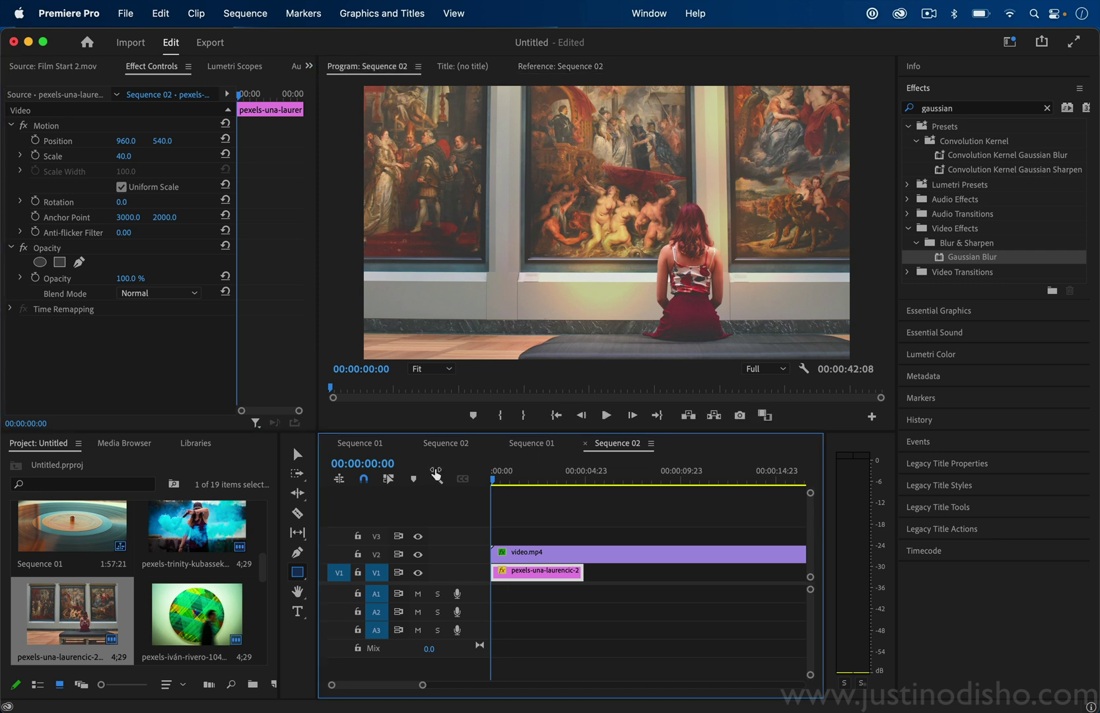
pyautogui.press('space')
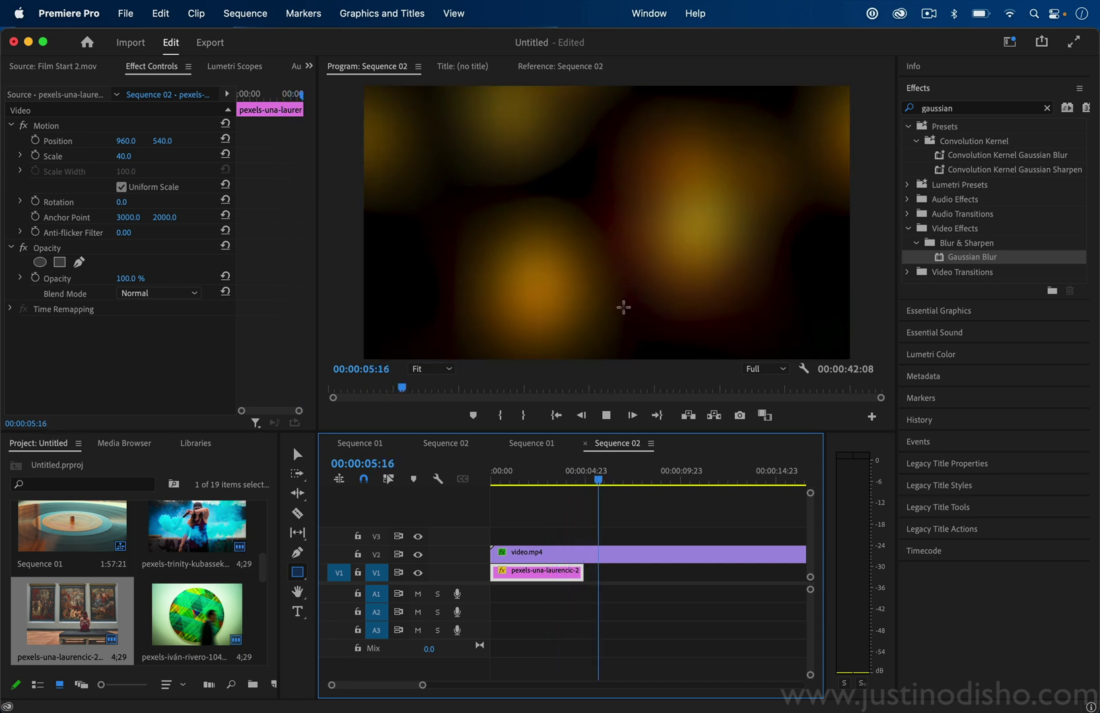
pyautogui.press('space')
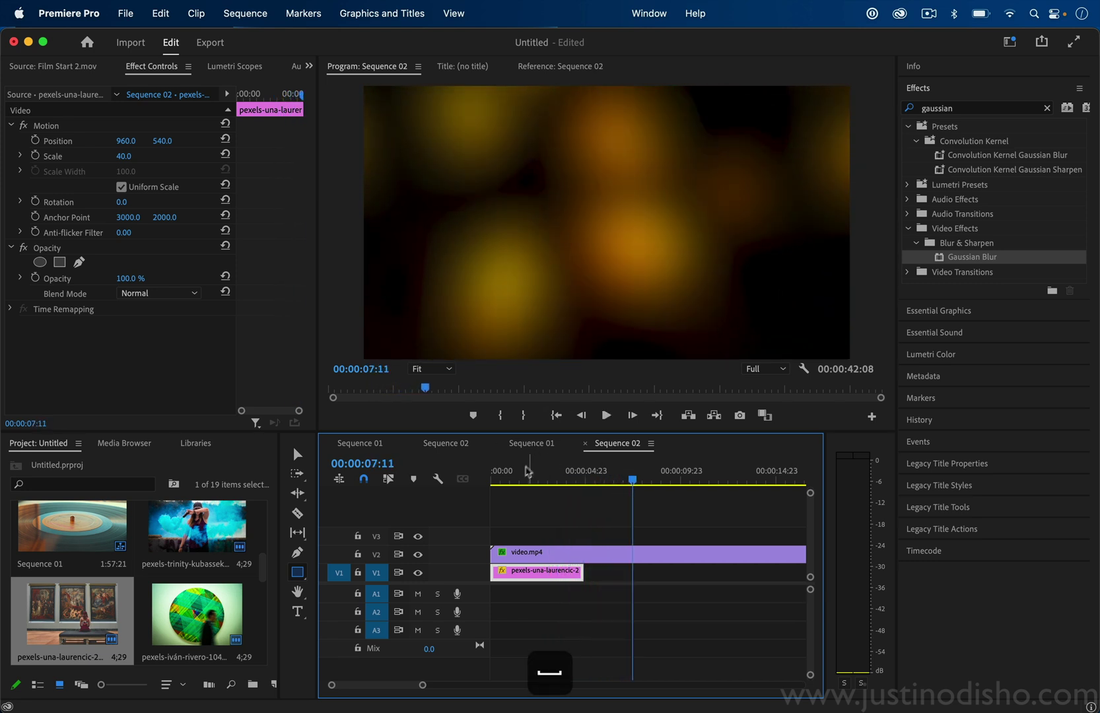
pyautogui.press('Home')
pyautogui.press('space')
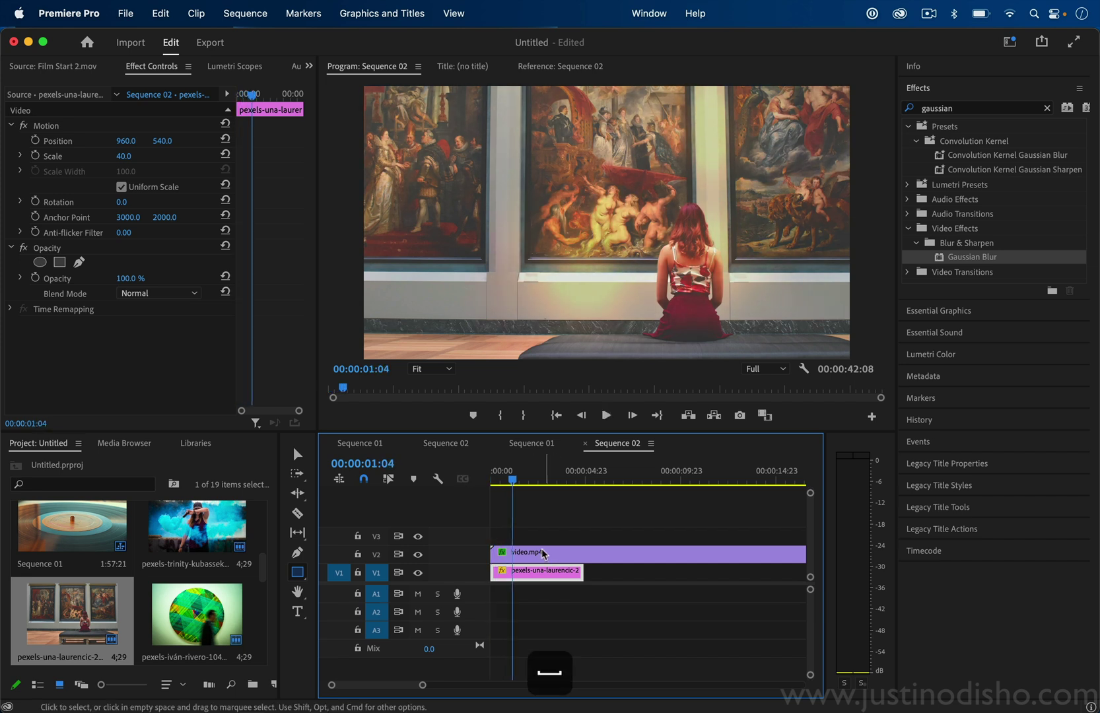
pyautogui.press('Home')
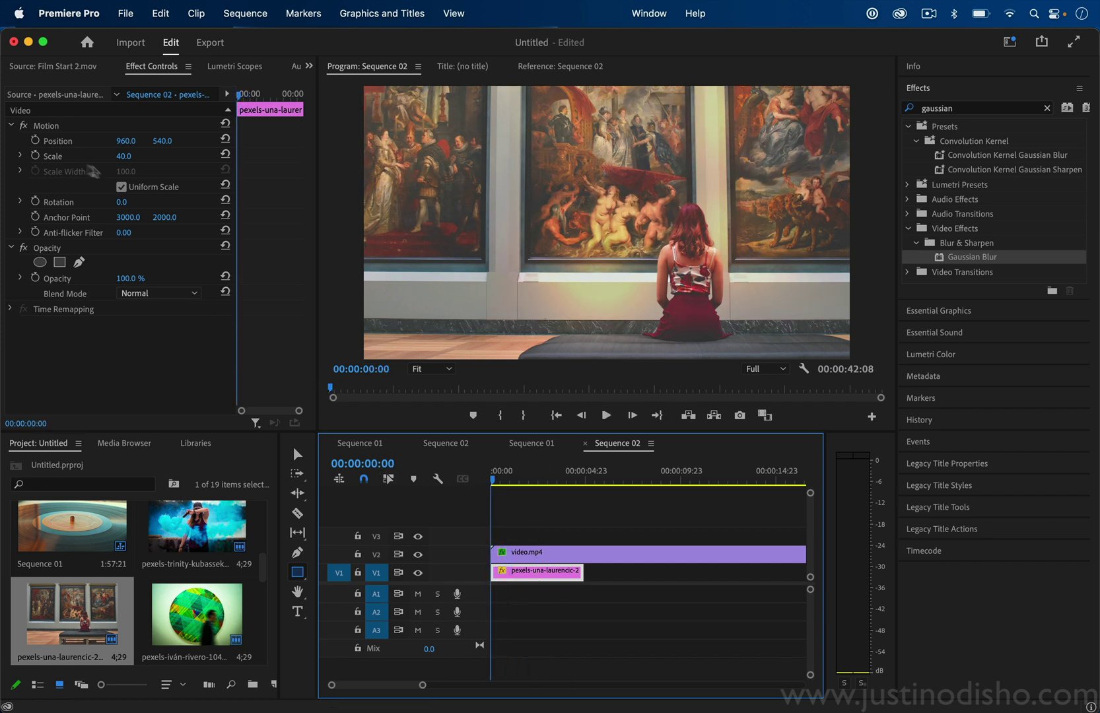
# - Keyframe the museum photo's Scale from 40.0 to 50.0 at 00:00:02:22 and preview the zoom-in
pyautogui.click(36, 157)
pyautogui.moveTo(239, 94); pyautogui.dragTo(278, 99)
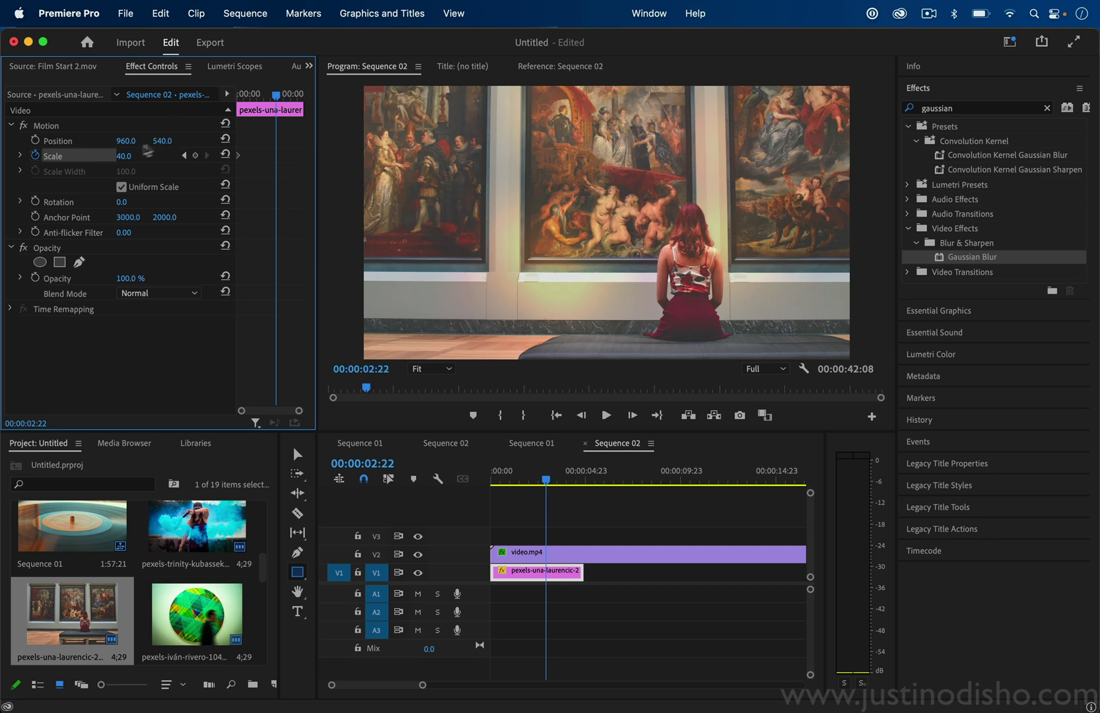
pyautogui.moveTo(147, 152); pyautogui.dragTo(137, 156)
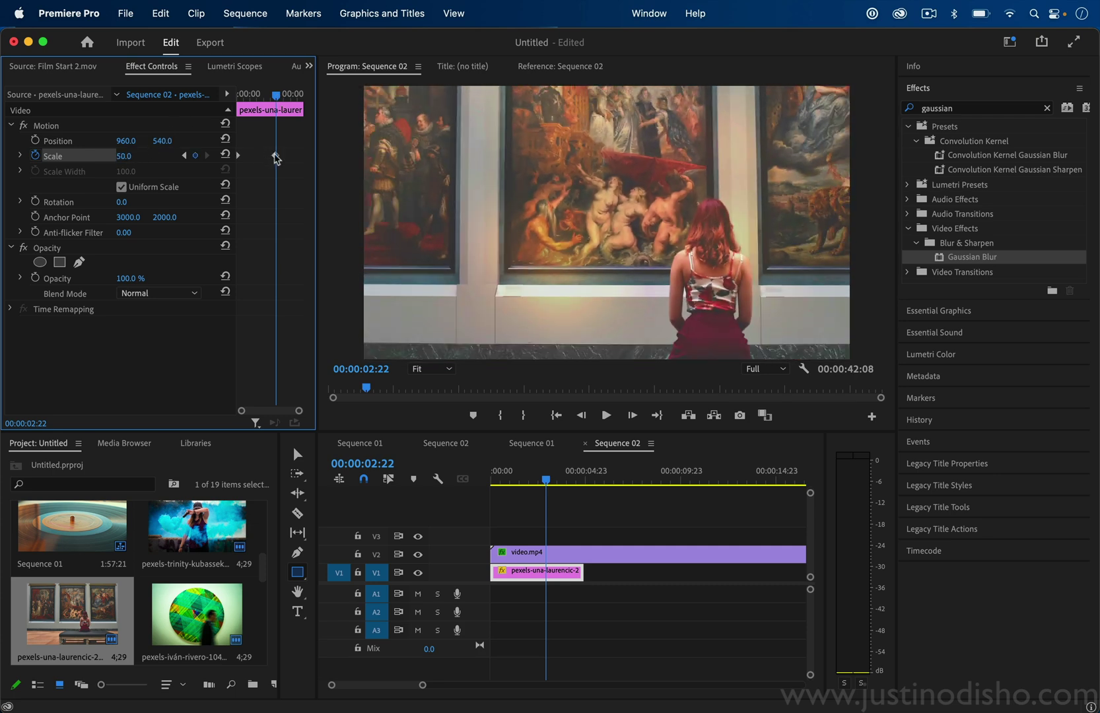
pyautogui.moveTo(275, 94); pyautogui.dragTo(127, 92)
pyautogui.press('space')
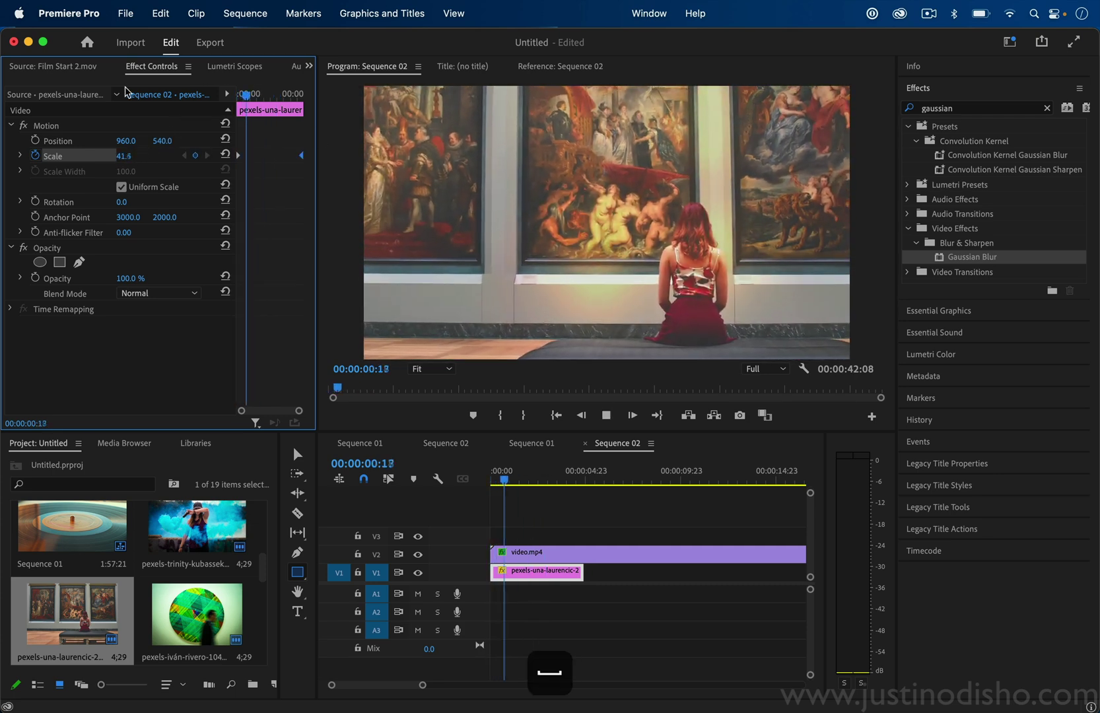
pyautogui.click(177, 601)
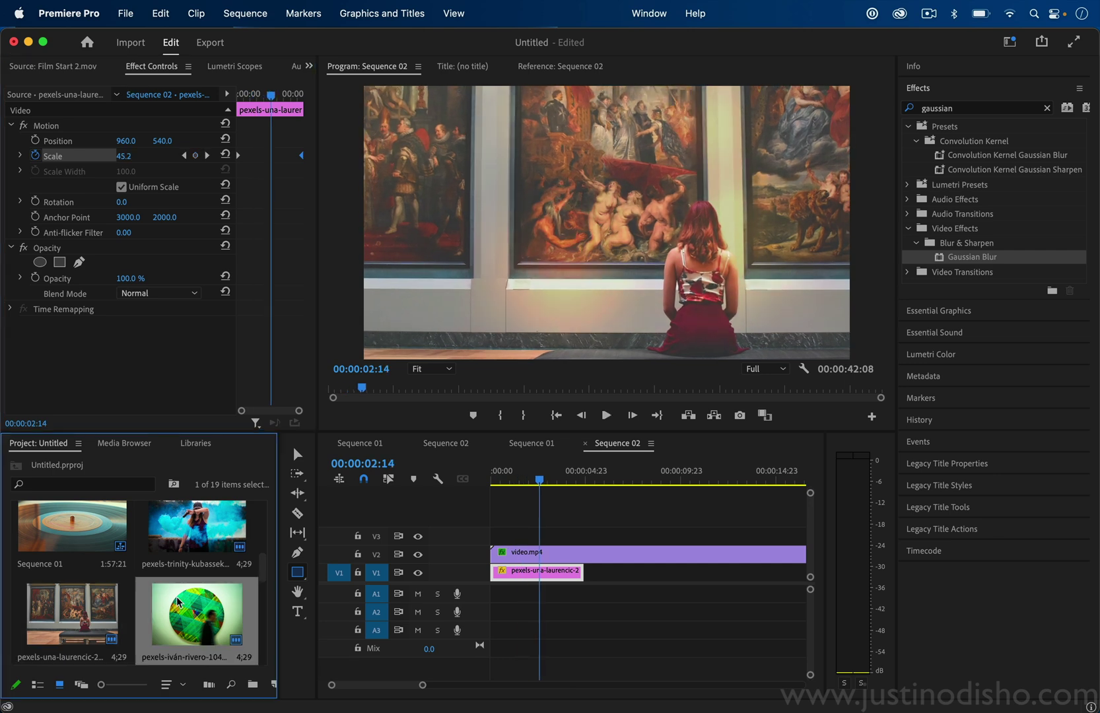
# - Place the iván-rivero photo after the gallery photo on V1 and cut off video.mp4's leftover end
pyautogui.moveTo(177, 600); pyautogui.dragTo(589, 572)
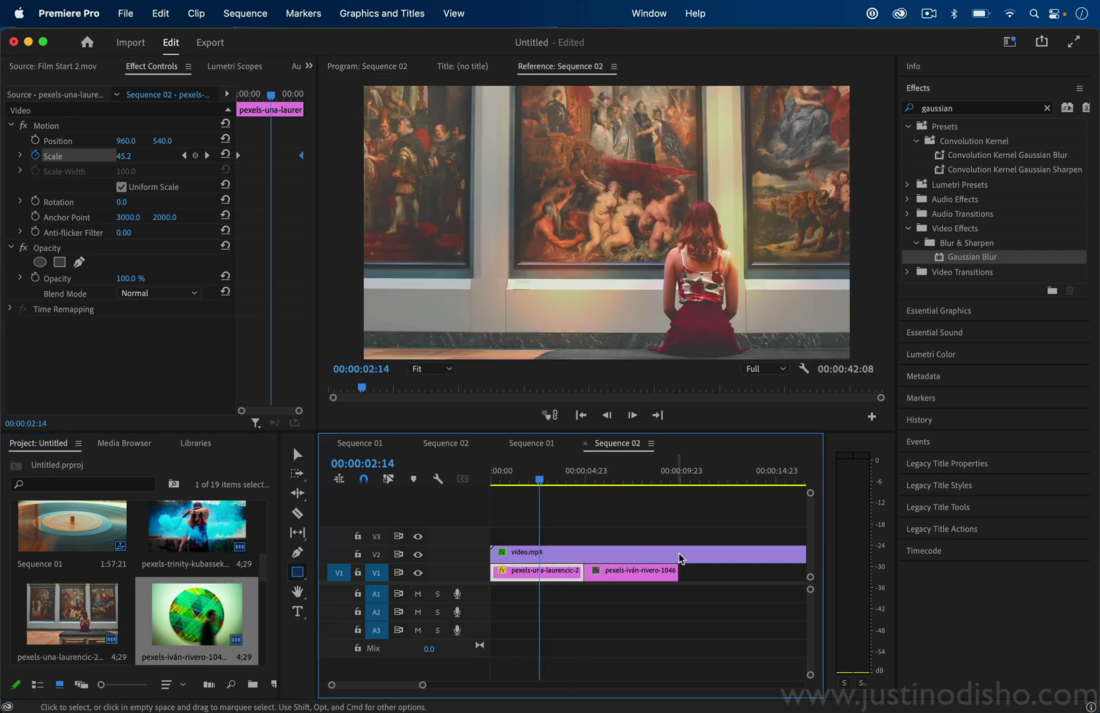
pyautogui.press('c')
pyautogui.click(679, 558)
pyautogui.press('v')
pyautogui.click(700, 558)
pyautogui.press('BackSpace')
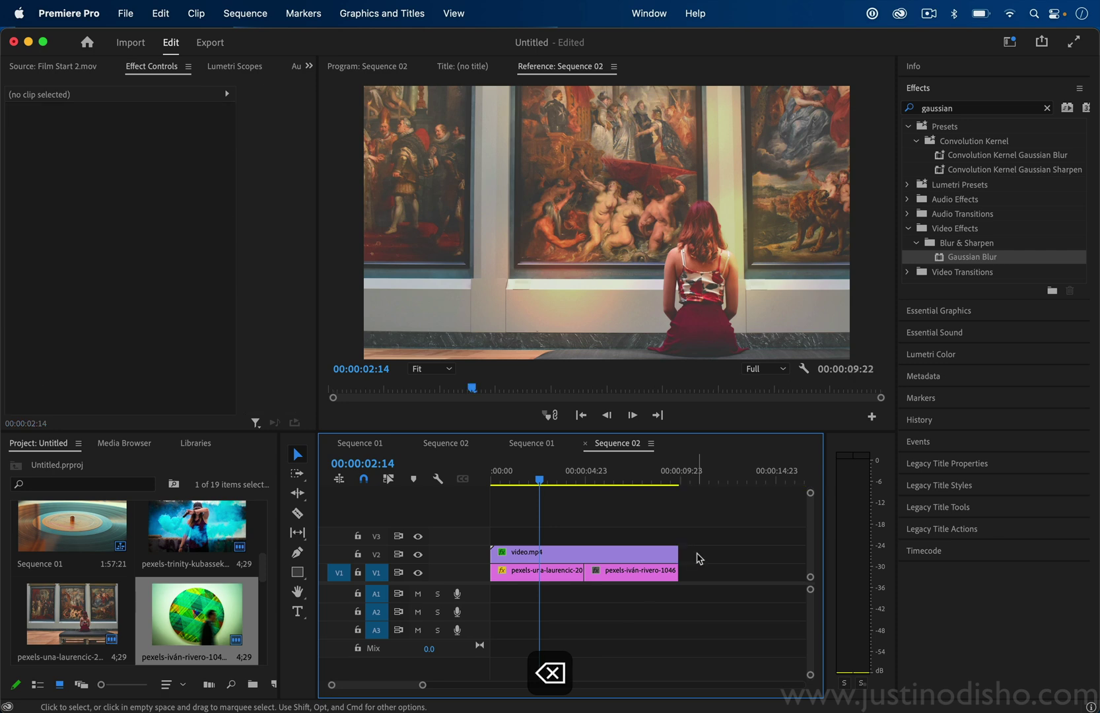
pyautogui.moveTo(263, 565); pyautogui.dragTo(261, 674)
# - Put Film Start 2.mov on V3 over the photo cut and trim its beginning
pyautogui.moveTo(191, 522); pyautogui.dragTo(576, 530)
pyautogui.click(573, 472)
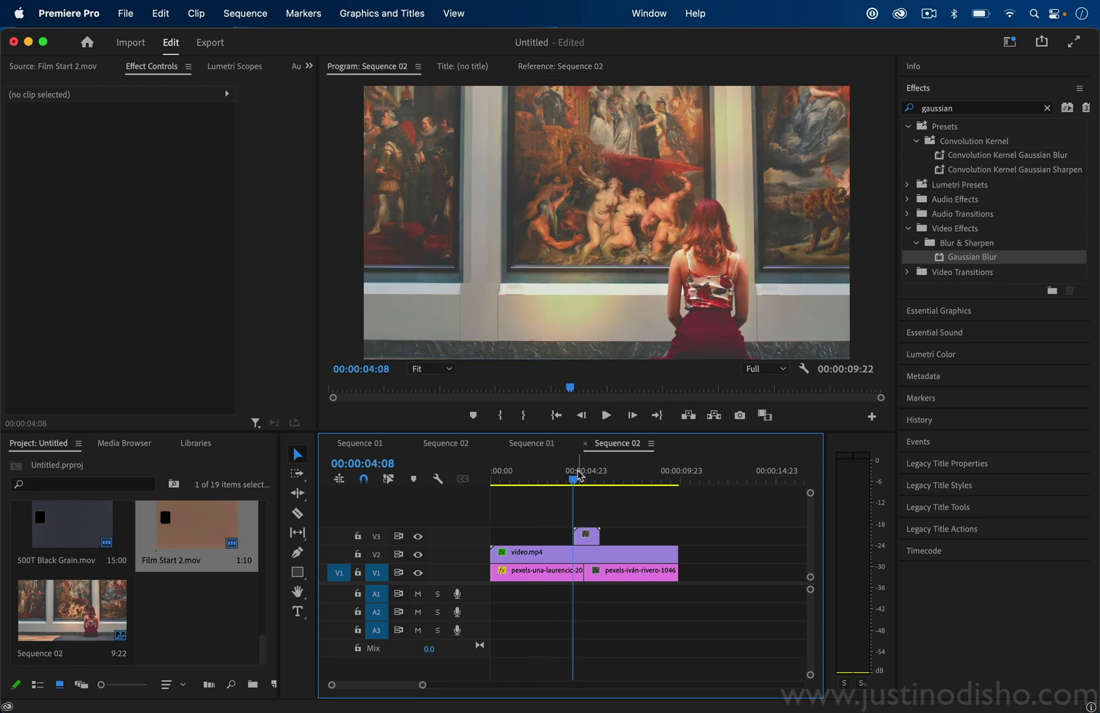
pyautogui.moveTo(422, 685); pyautogui.dragTo(395, 685)
pyautogui.click(658, 480)
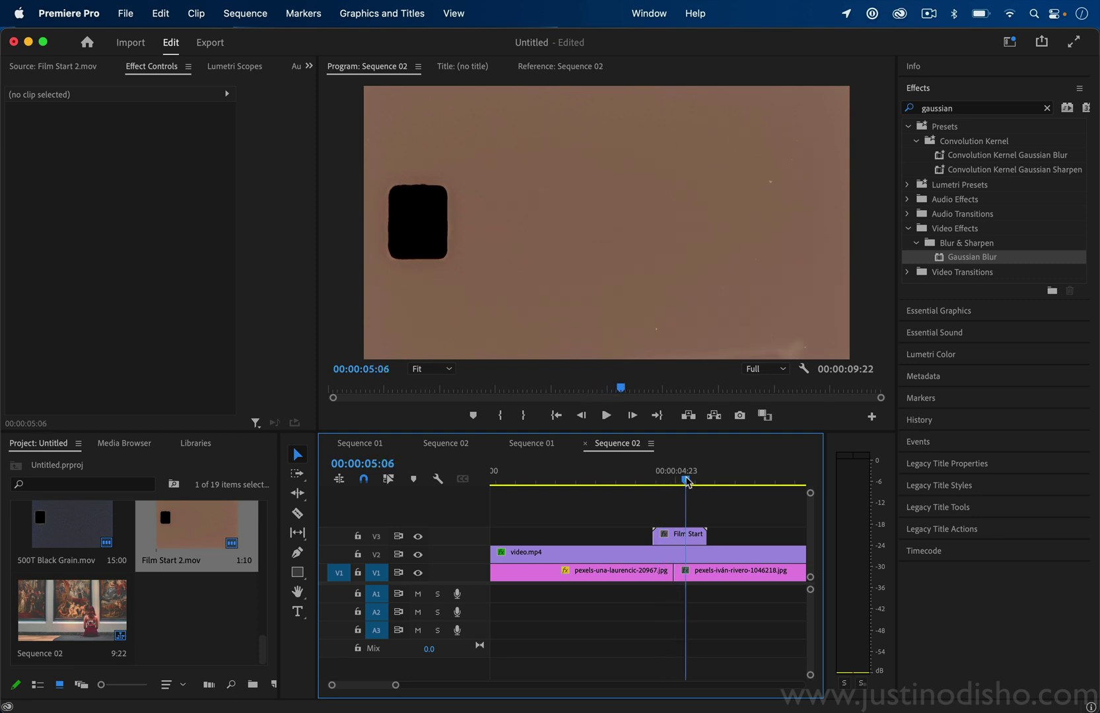
pyautogui.moveTo(654, 533)
pyautogui.mouseDown()
pyautogui.moveTo(694, 536)
pyautogui.moveTo(675, 536)
pyautogui.mouseUp()
# - Line the Film Start clip up over the cut and set its blend mode to Screen
pyautogui.click(672, 476)
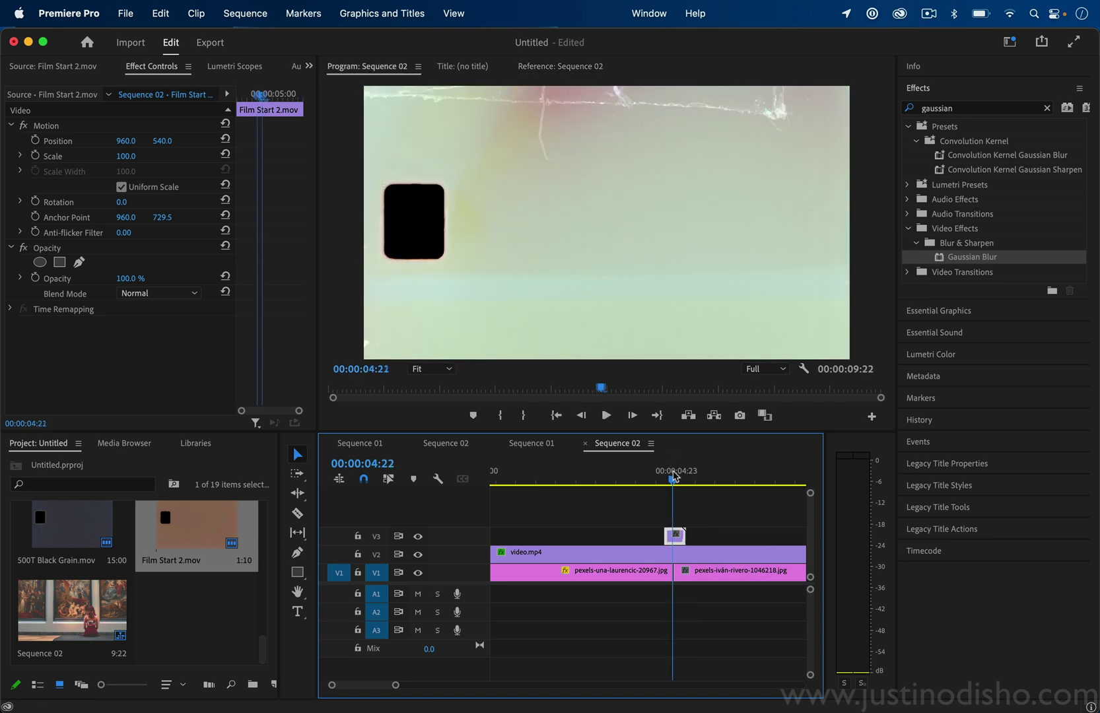
pyautogui.click(674, 475)
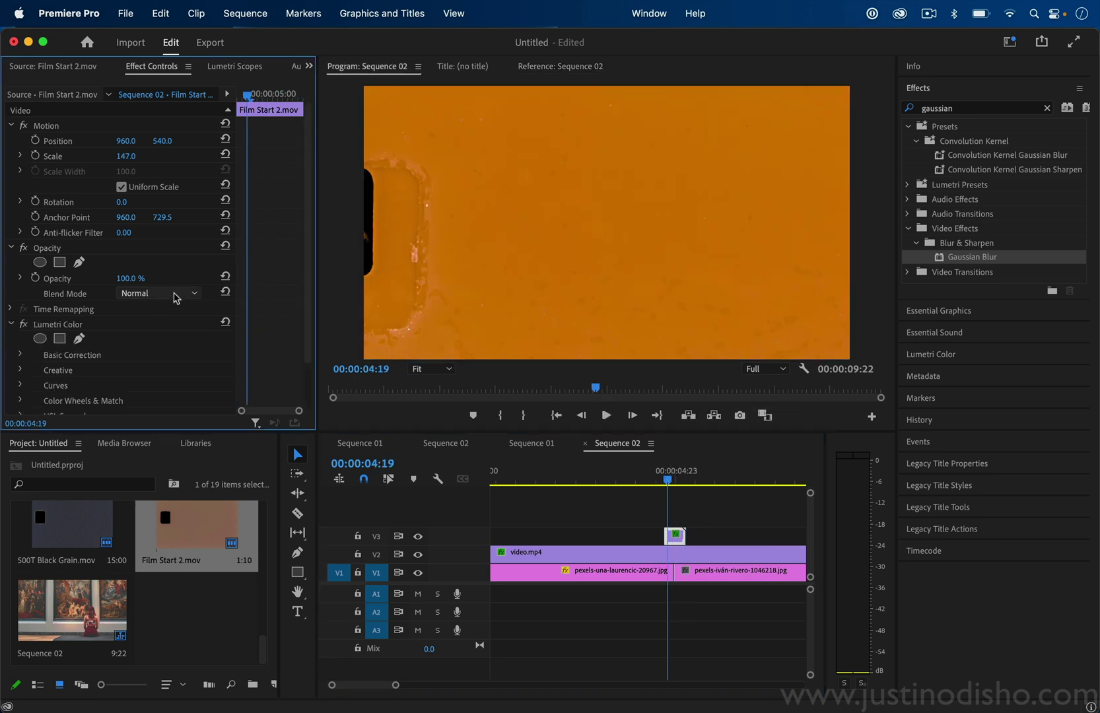
pyautogui.click(176, 297)
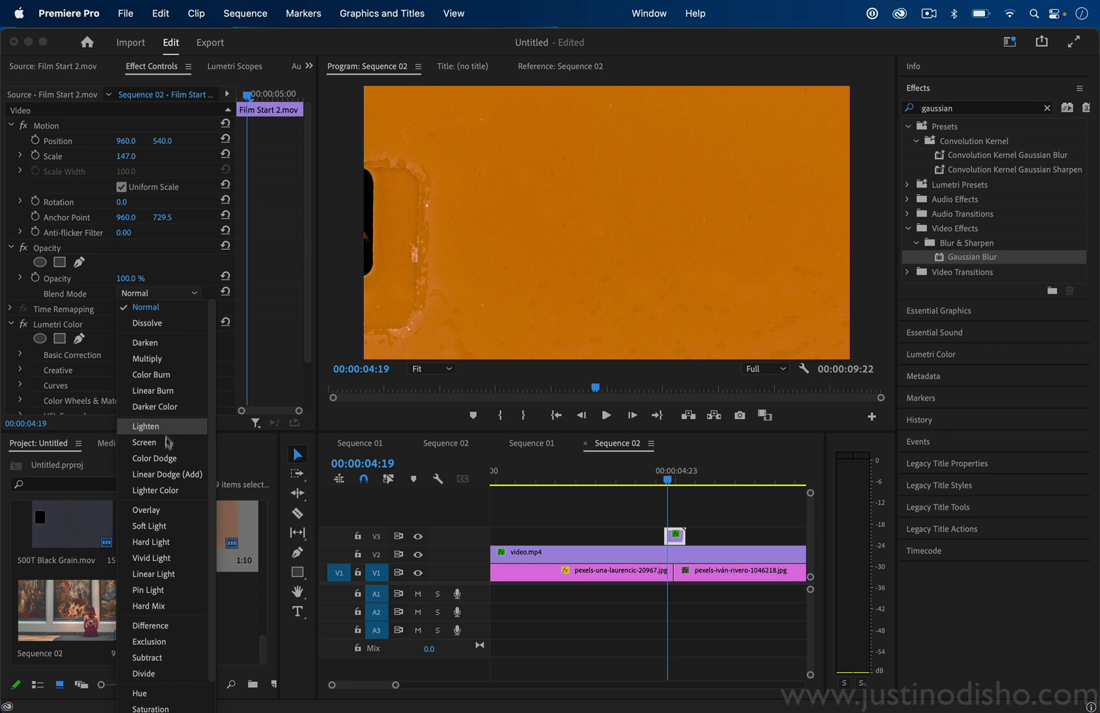
pyautogui.click(167, 449)
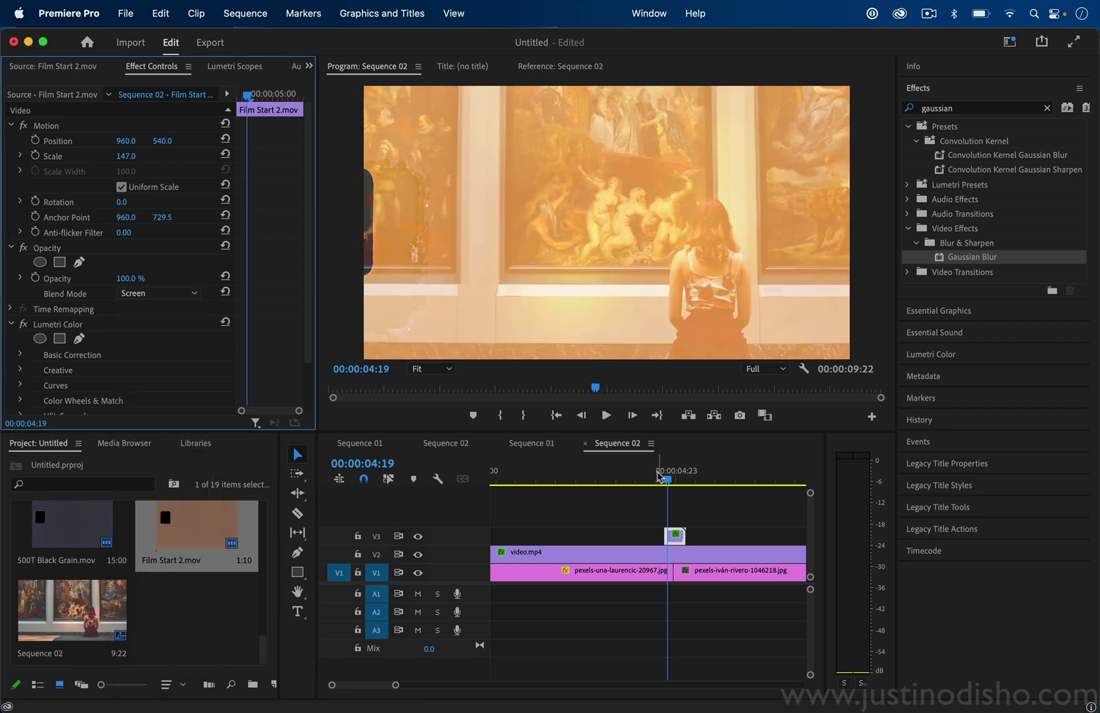
# - Play the film-burn transition twice to preview it, then zoom out to the whole sequence
pyautogui.click(613, 443)
pyautogui.press('space')
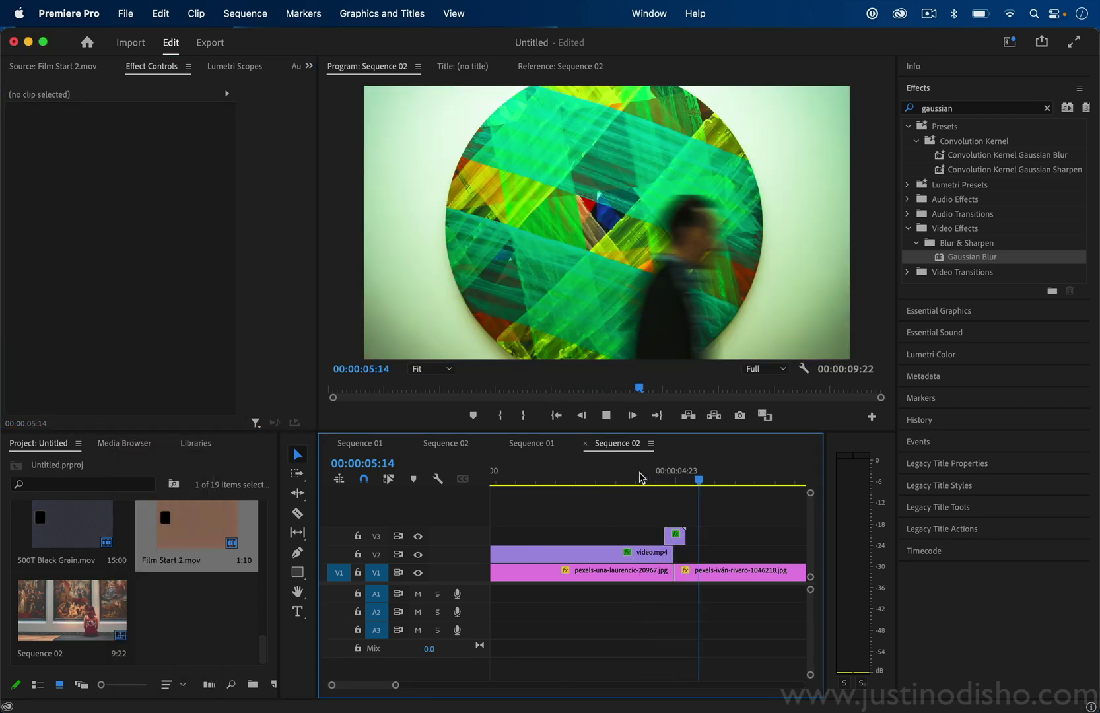
pyautogui.press('space')
pyautogui.moveTo(670, 476)
pyautogui.mouseDown()
pyautogui.moveTo(660, 479)
pyautogui.moveTo(697, 480)
pyautogui.moveTo(642, 480)
pyautogui.mouseUp()
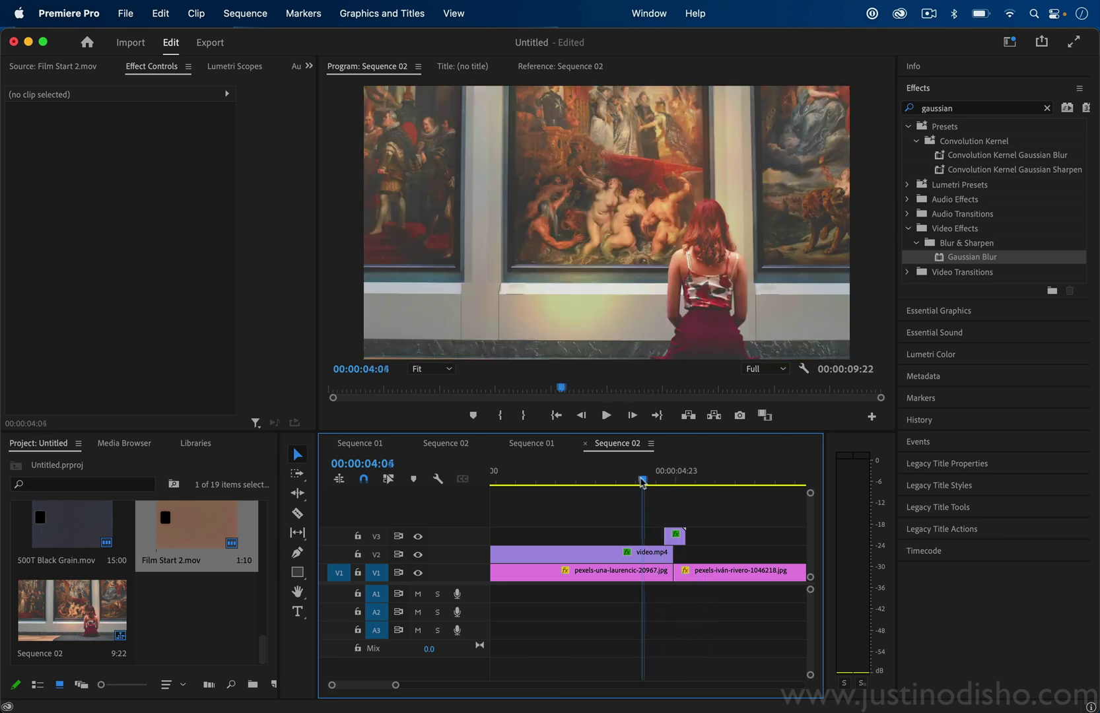
pyautogui.press('space')
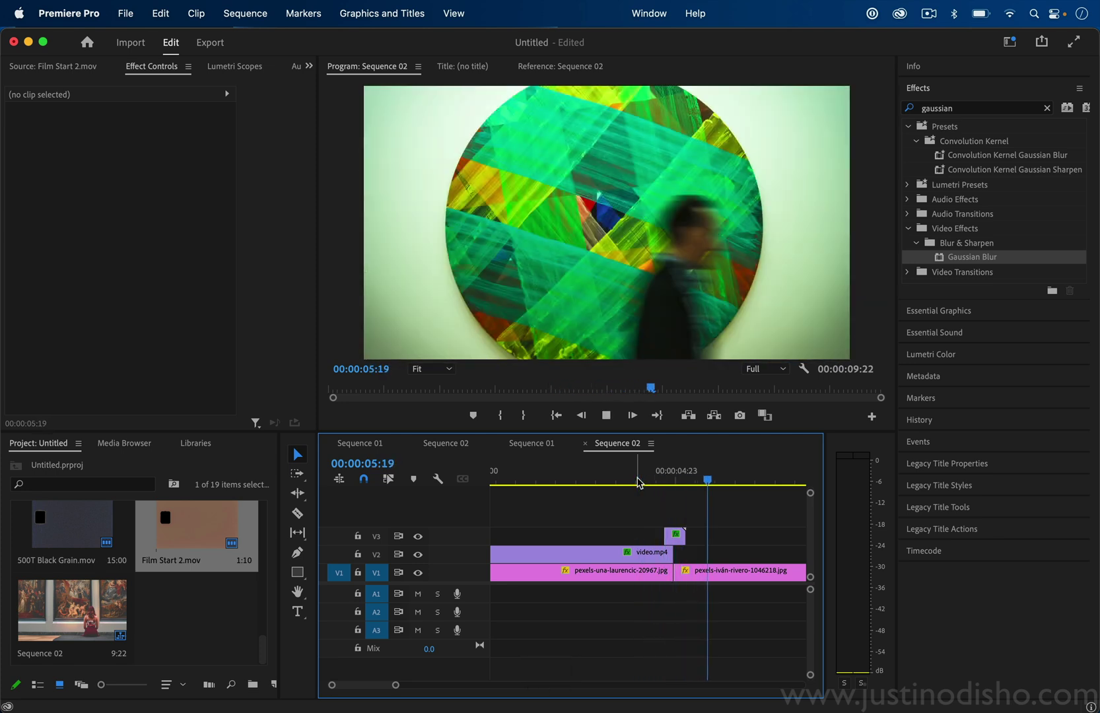
pyautogui.press('space')
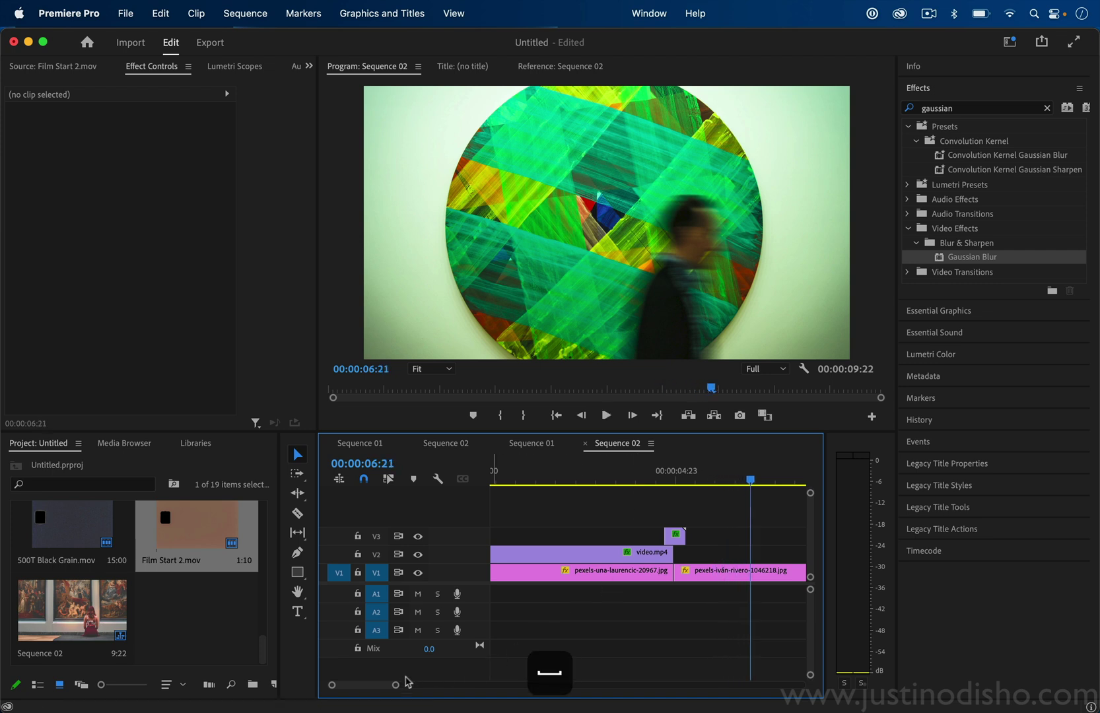
pyautogui.moveTo(396, 685); pyautogui.dragTo(410, 685)
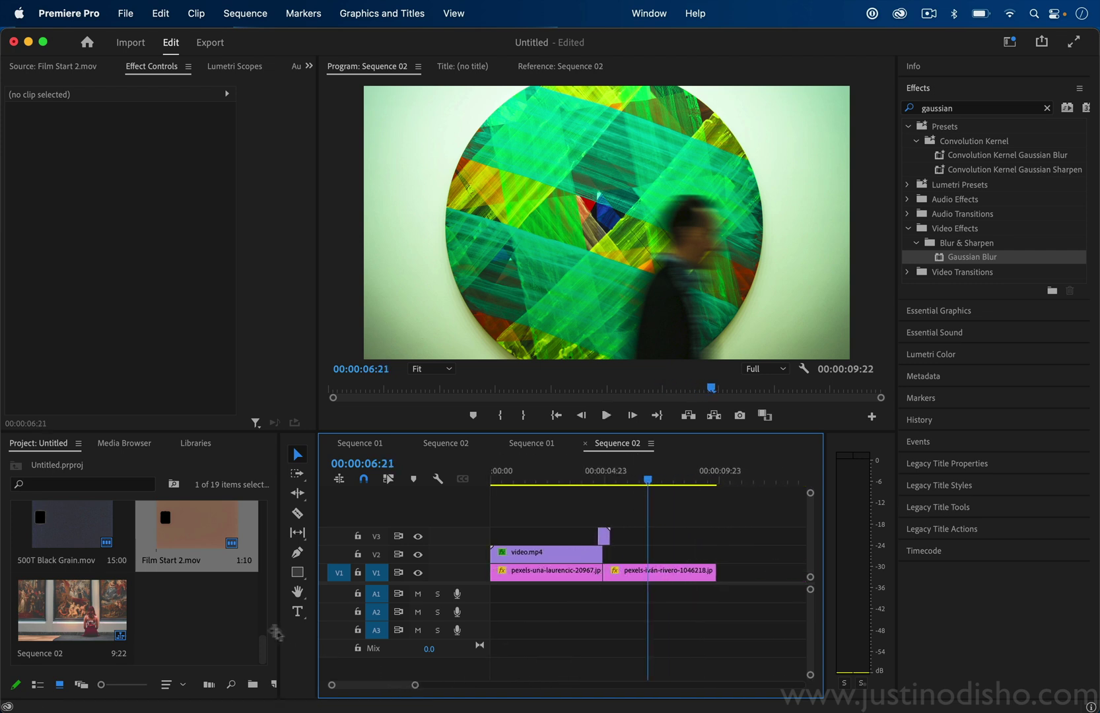
pyautogui.scroll(1, 266, 644)
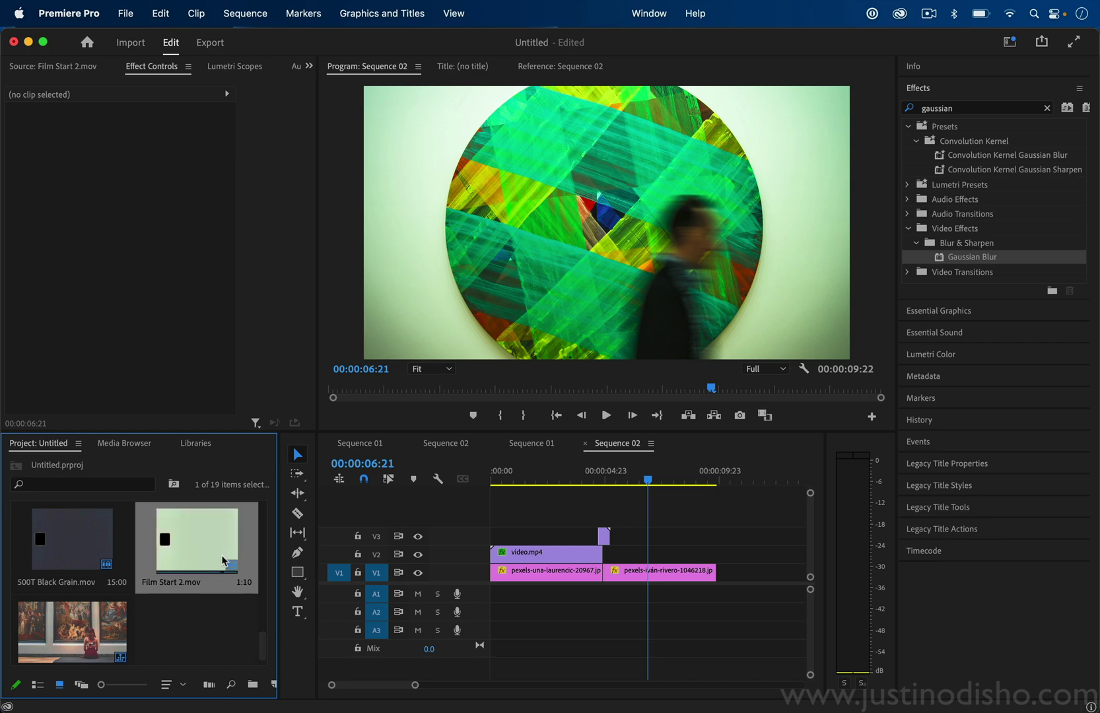
pyautogui.scroll(-3, 261, 623)
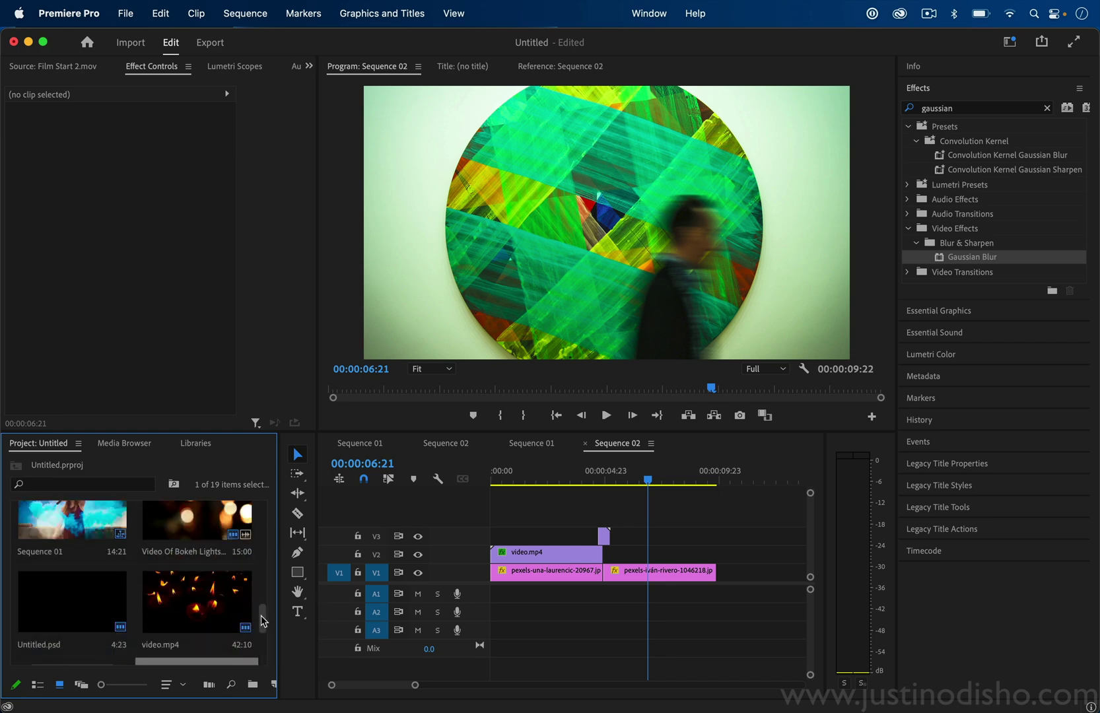
# - Return the playhead to the start, zoom out, and switch the timeline to Sequence 01
pyautogui.scroll(2, 260, 615)
pyautogui.click(359, 470)
pyautogui.press('Home')
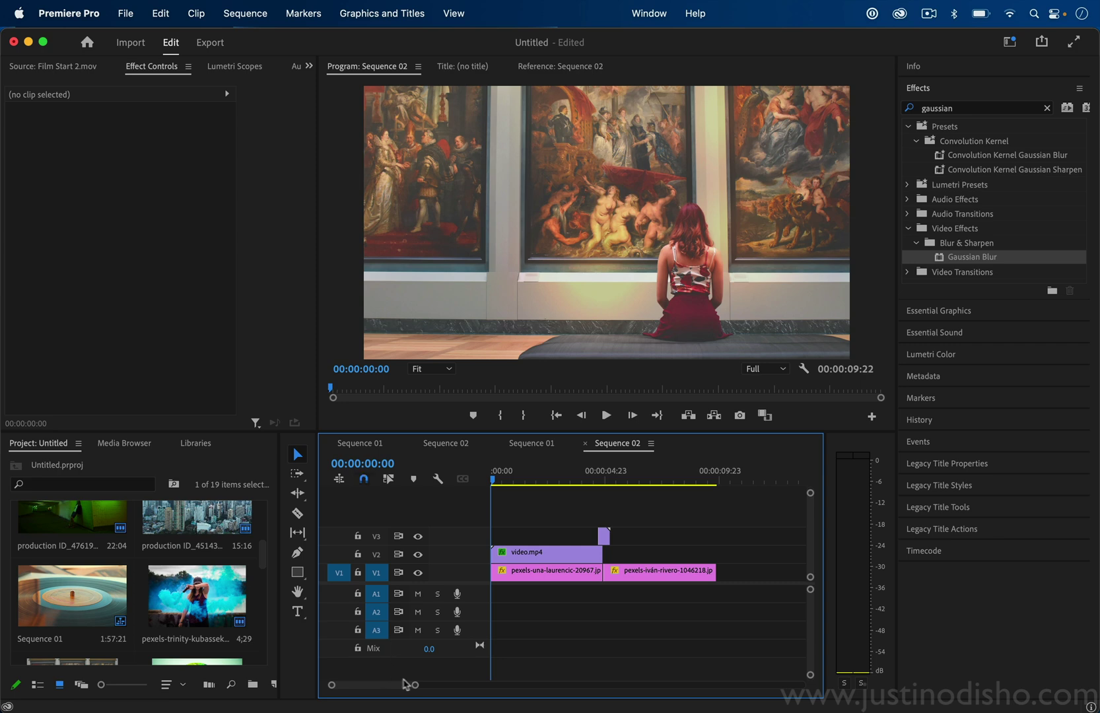
pyautogui.moveTo(416, 687); pyautogui.dragTo(441, 685)
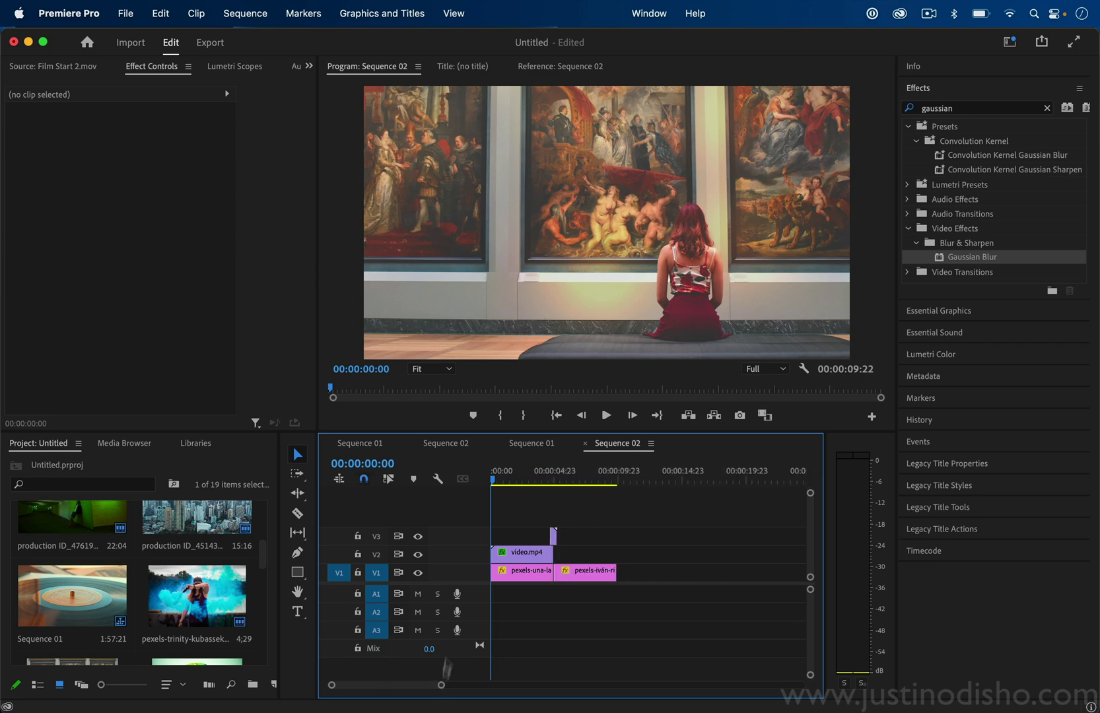
pyautogui.click(455, 447)
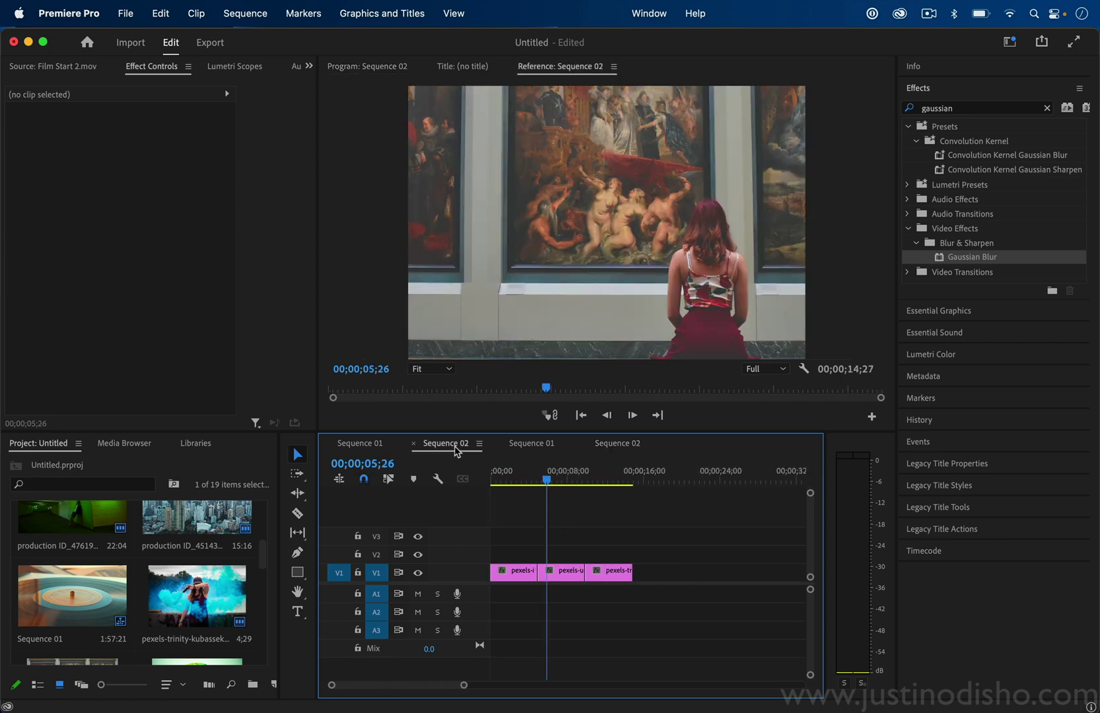
pyautogui.click(531, 443)
pyautogui.click(510, 473)
pyautogui.press('space')
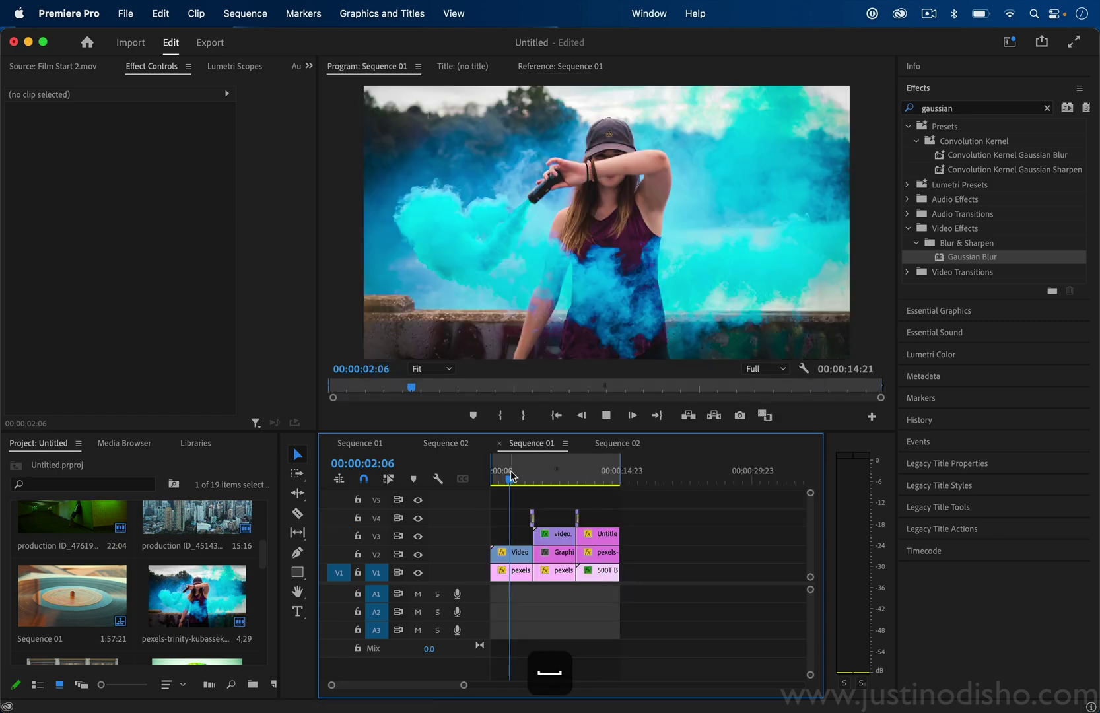